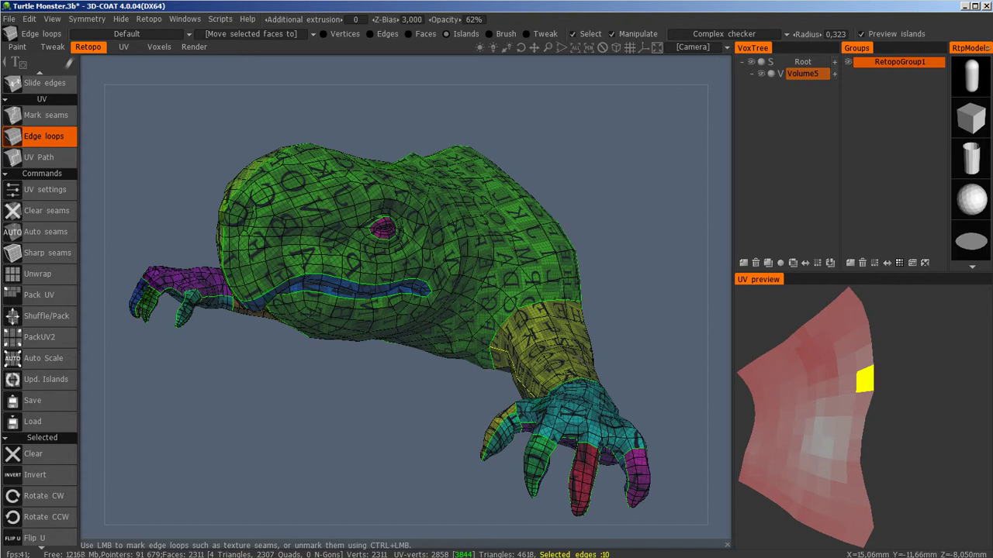
Scale the UV island of the monster's flat rear cap down to a small size and repack all UV islands
left_click_drag(719, 308, 619, 319)
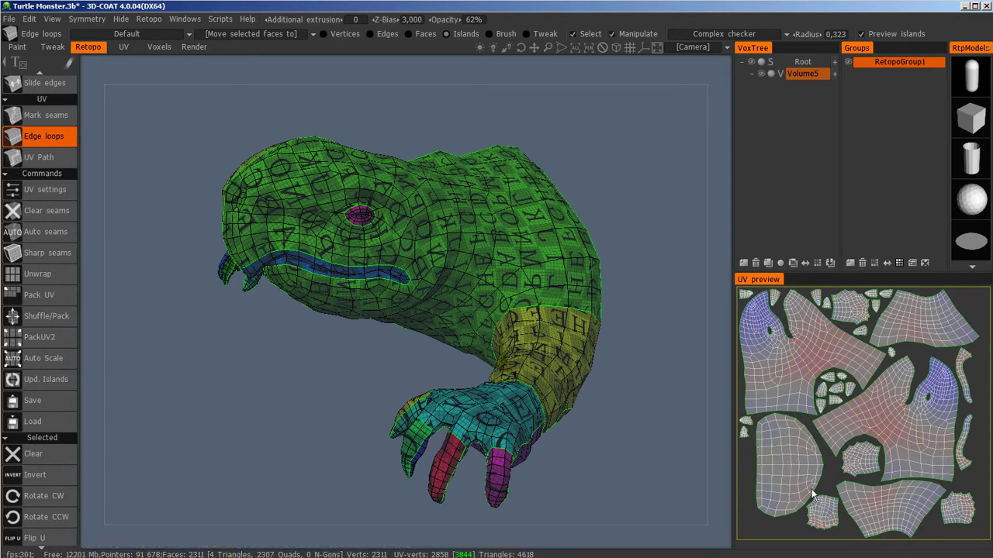
left_click_drag(690, 430, 397, 433)
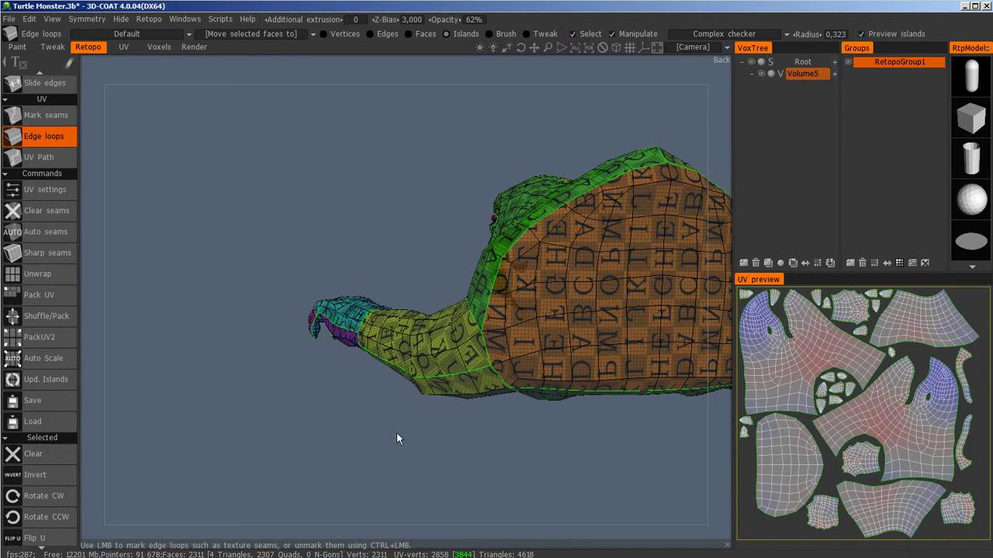
left_click(541, 277)
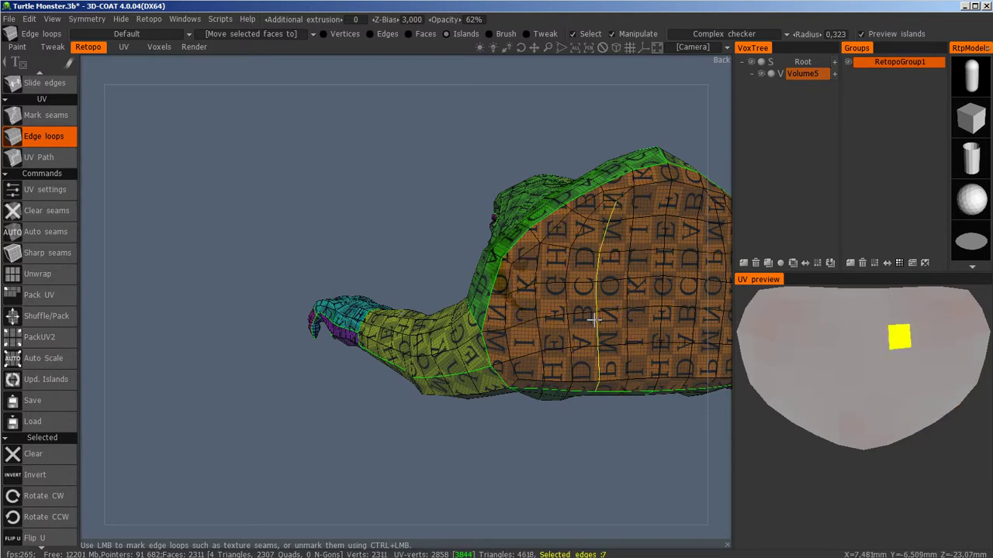
left_click(575, 285)
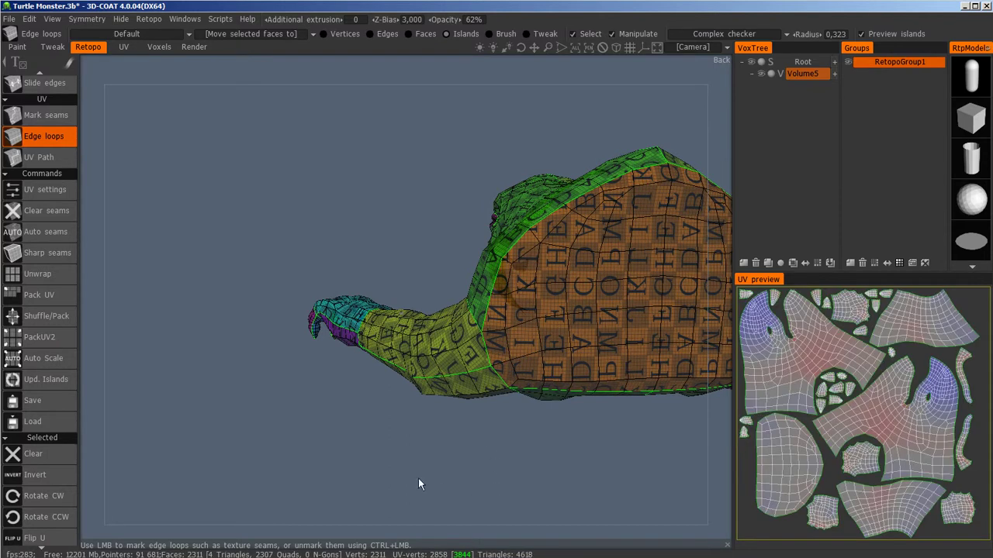
left_click_drag(397, 480, 698, 458)
left_click(786, 461)
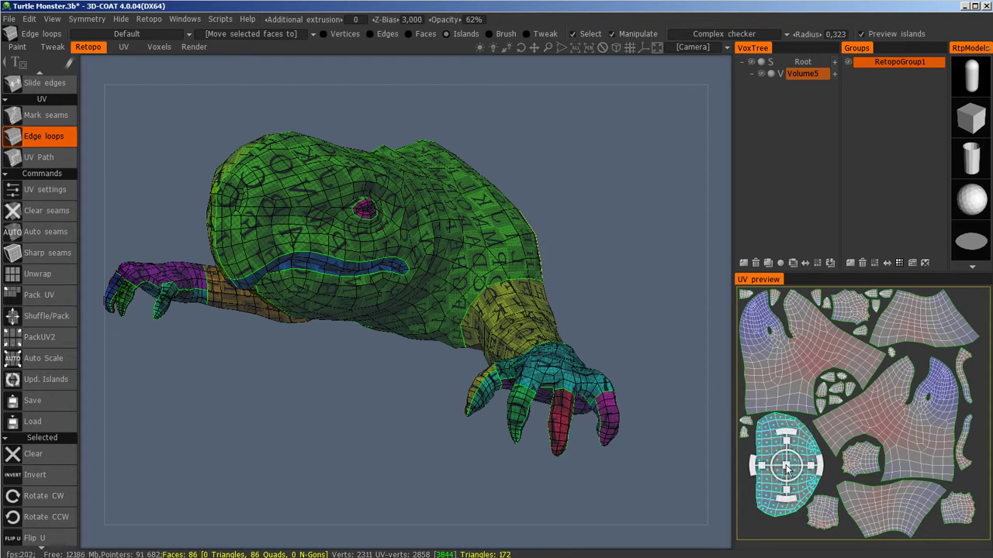
left_click_drag(785, 465, 695, 466)
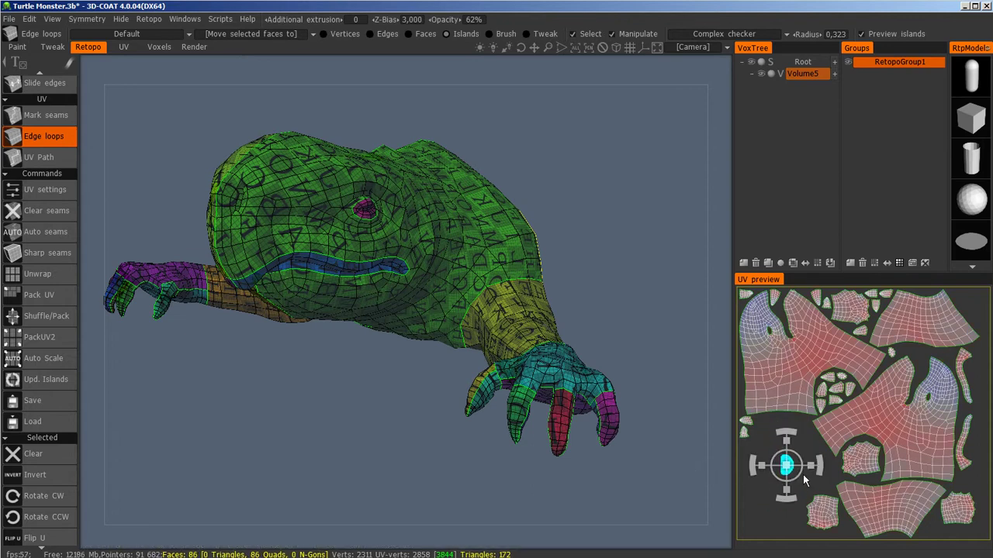
left_click_drag(791, 454, 759, 514)
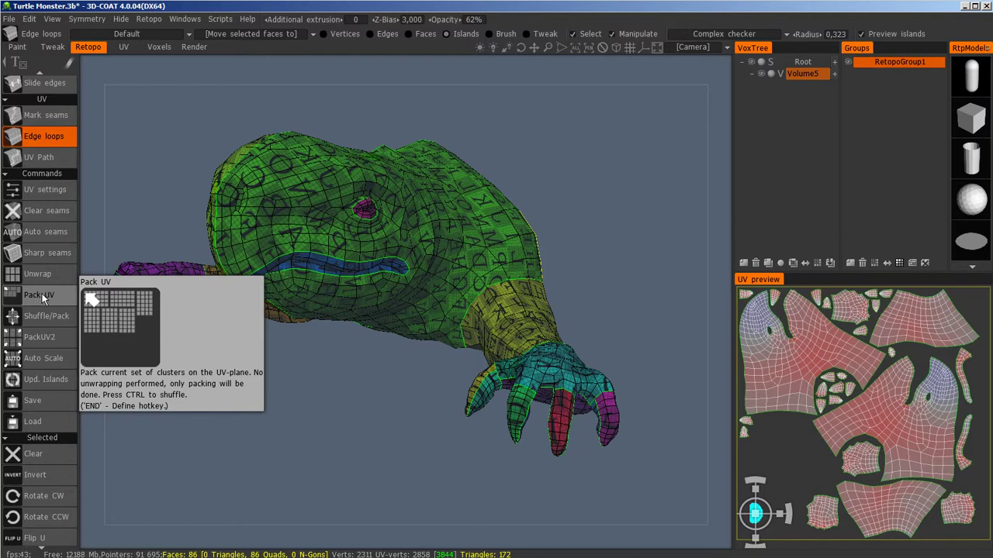
left_click(39, 294)
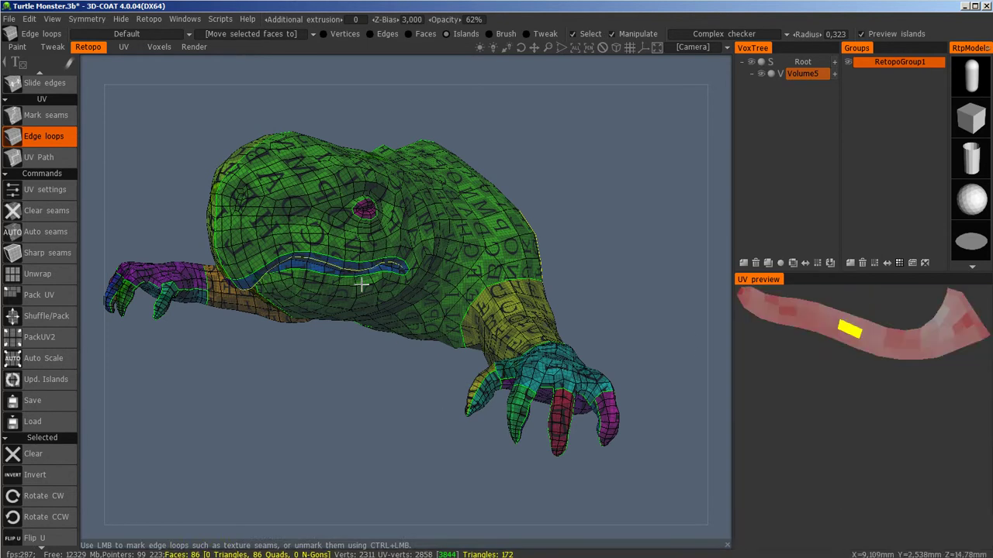
left_click(50, 297)
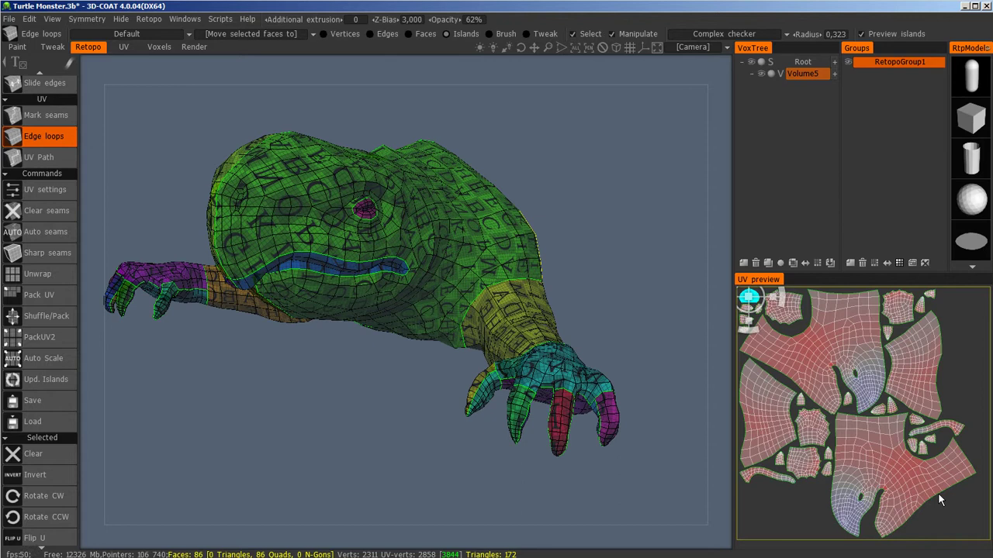
left_click(890, 466)
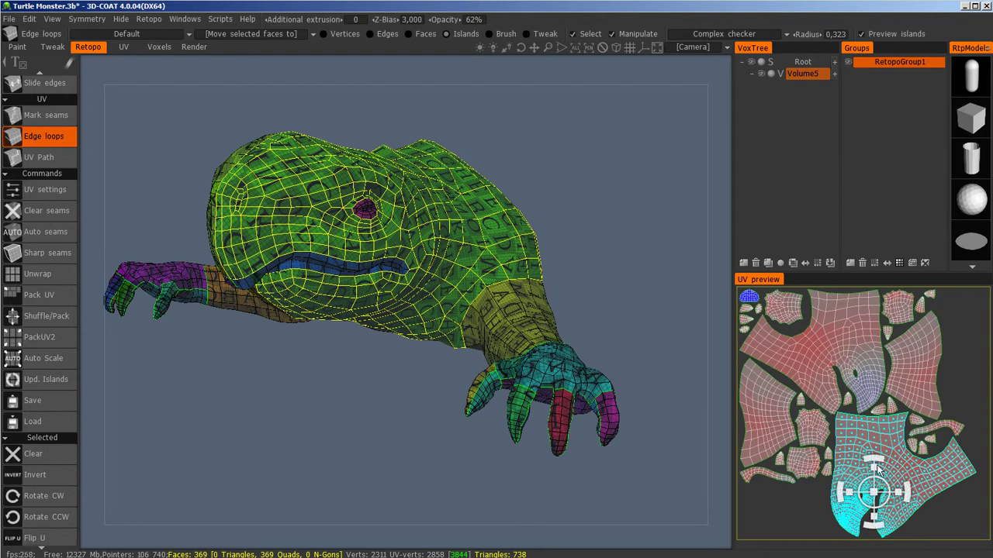
left_click_drag(874, 473, 902, 465)
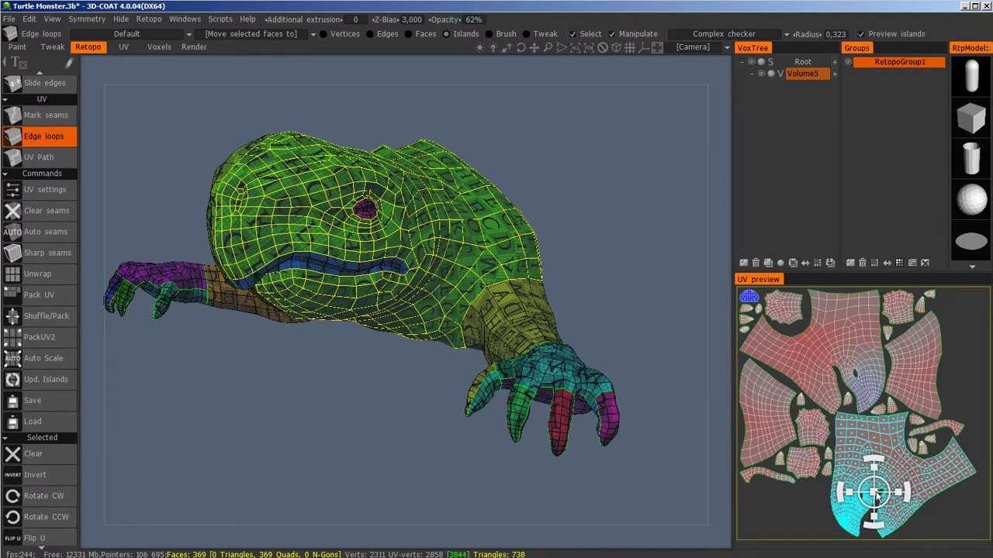
mouse_move(883, 498)
left_mouse_down()
mouse_move(925, 498)
mouse_move(877, 493)
mouse_move(892, 489)
left_mouse_up()
key("ctrl+z")
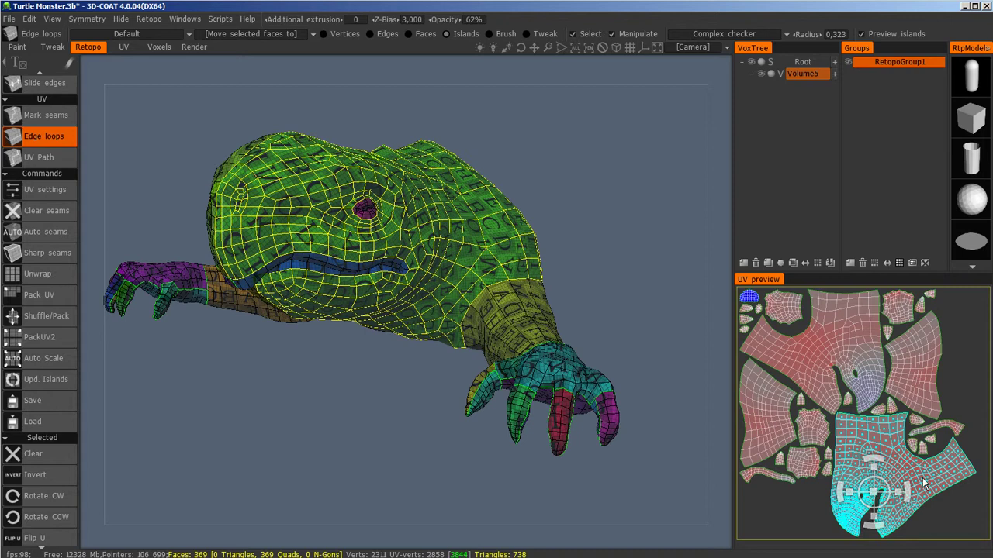
Clear the current UV island selection
left_click_drag(609, 473, 670, 451)
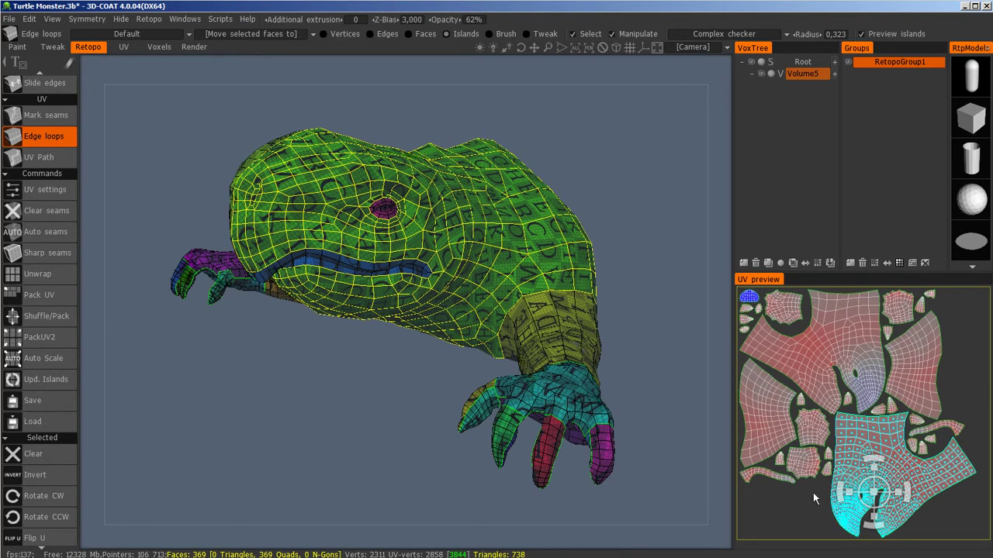
scroll(52, 451, "down", 3)
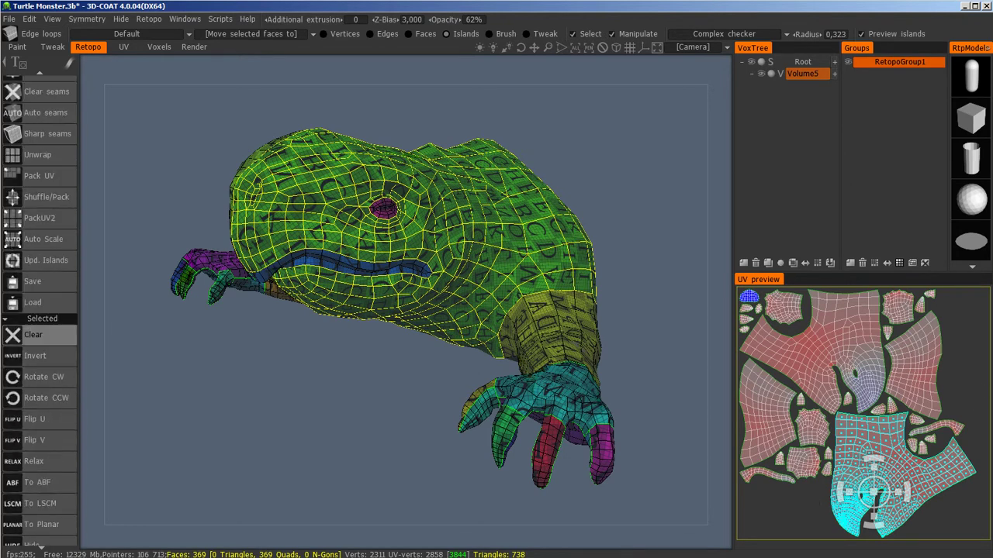
left_click(15, 338)
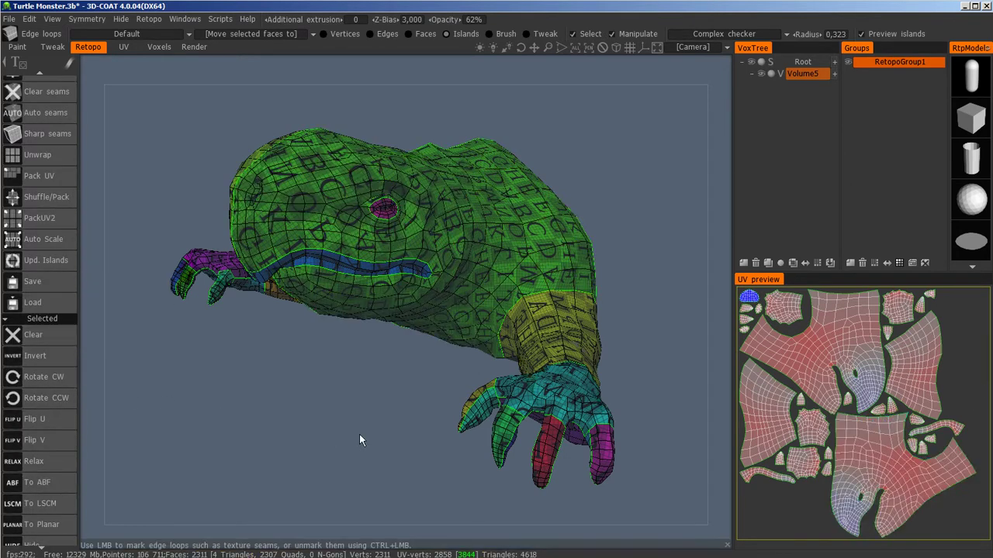
Switch to the Quads tool and export the retopo mesh to the Test Pipeline folder as OBJ named TurtleMonster_01_3DCOAT_Retopo_Lowest
left_click_drag(270, 472, 379, 462)
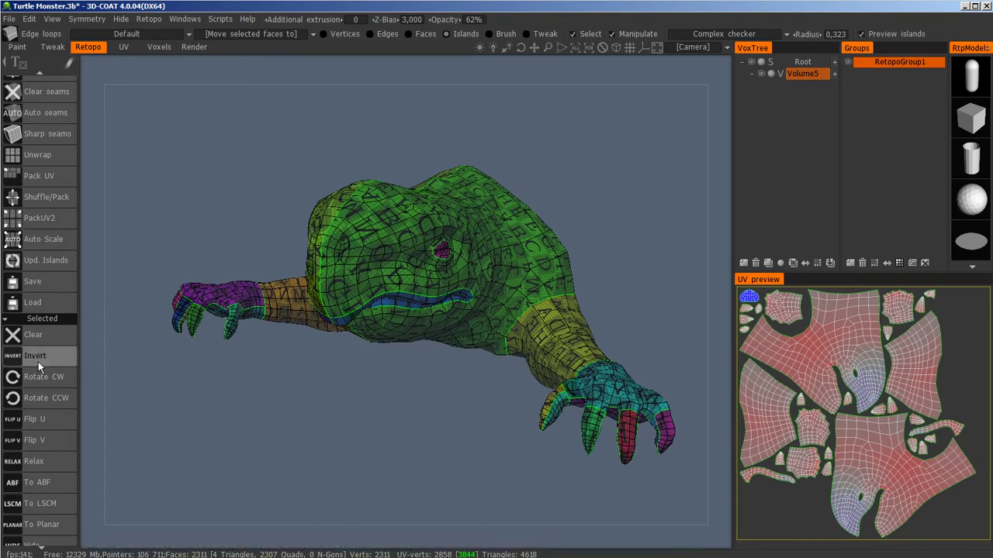
scroll(47, 345, "down", 5)
scroll(56, 330, "up", 20)
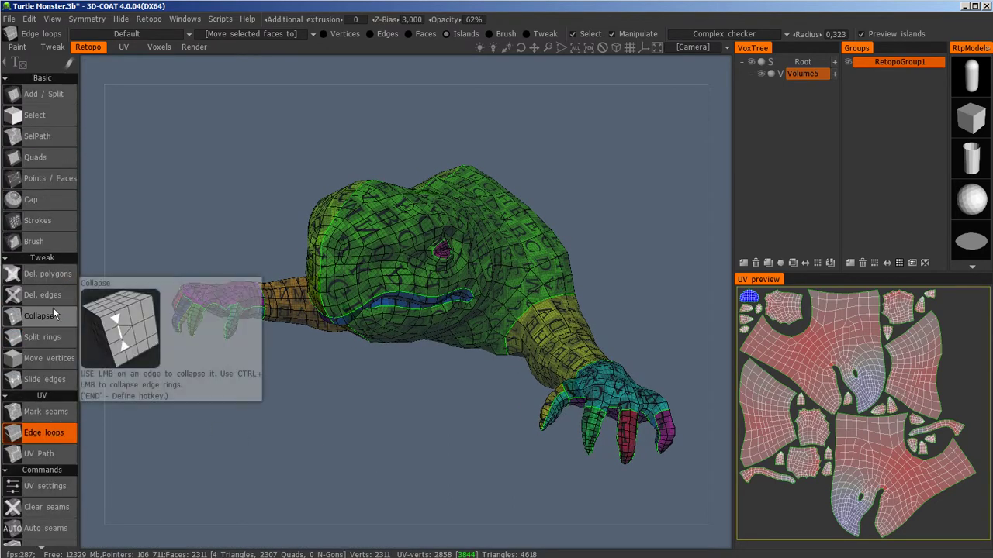
left_click(32, 160)
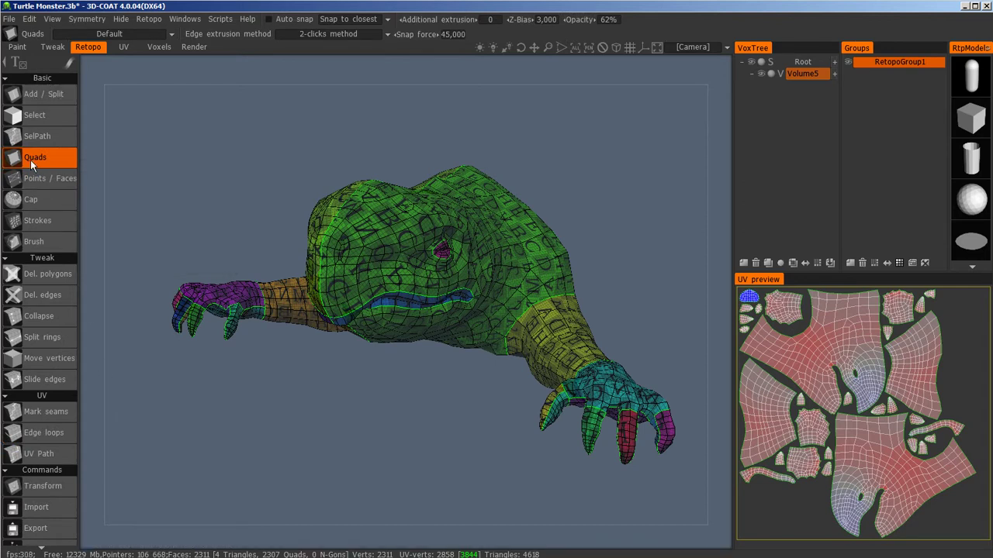
scroll(45, 349, "down", 4)
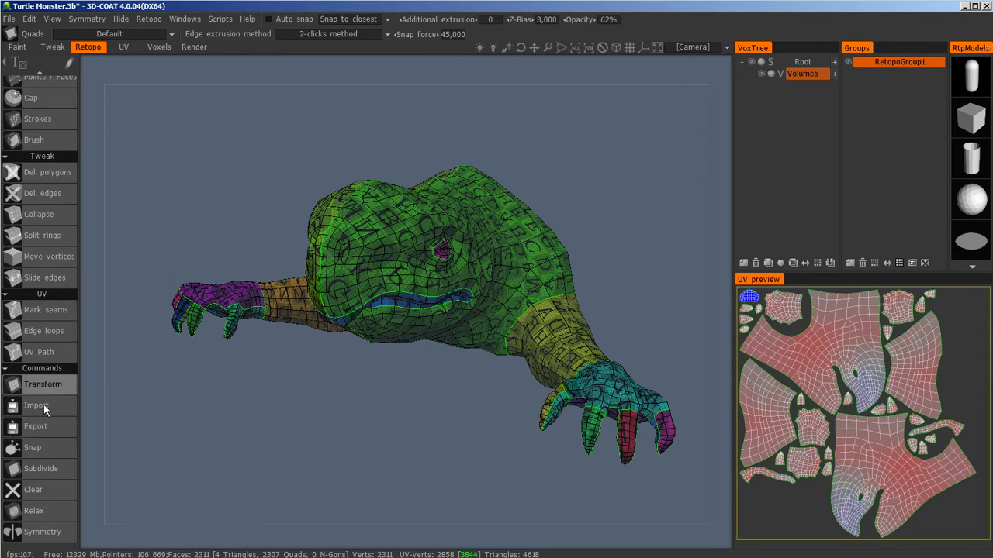
left_click(13, 428)
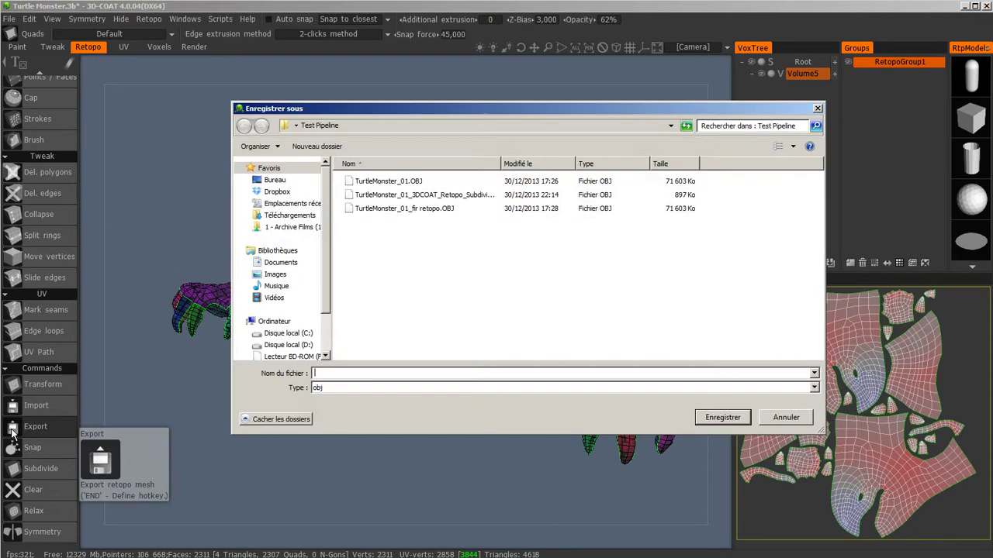
left_click(401, 198)
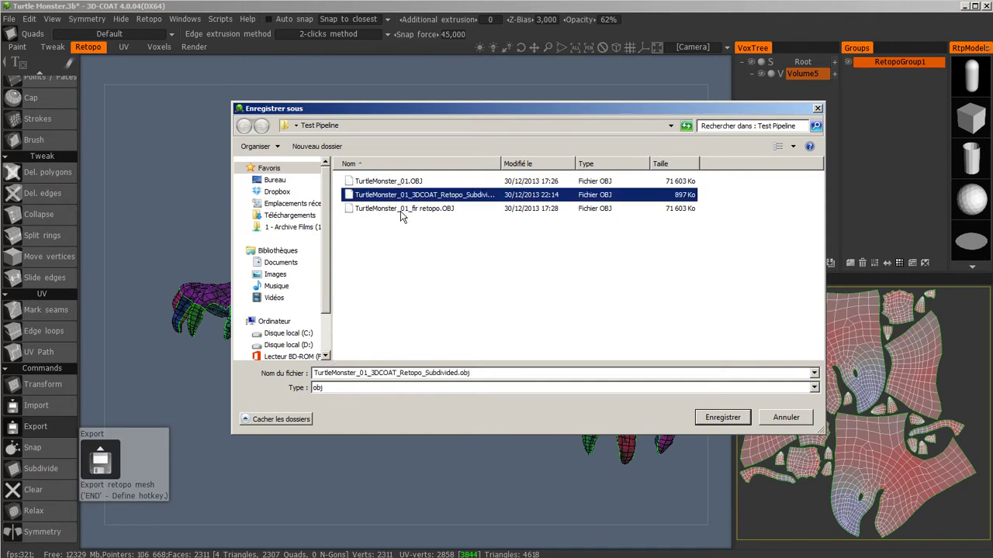
double_click(426, 373)
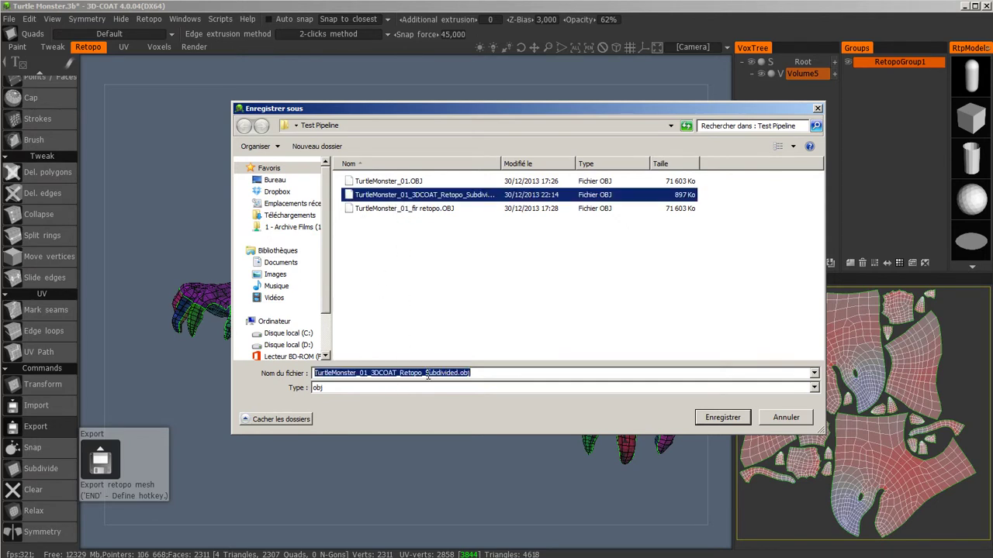
left_click_drag(426, 373, 646, 397)
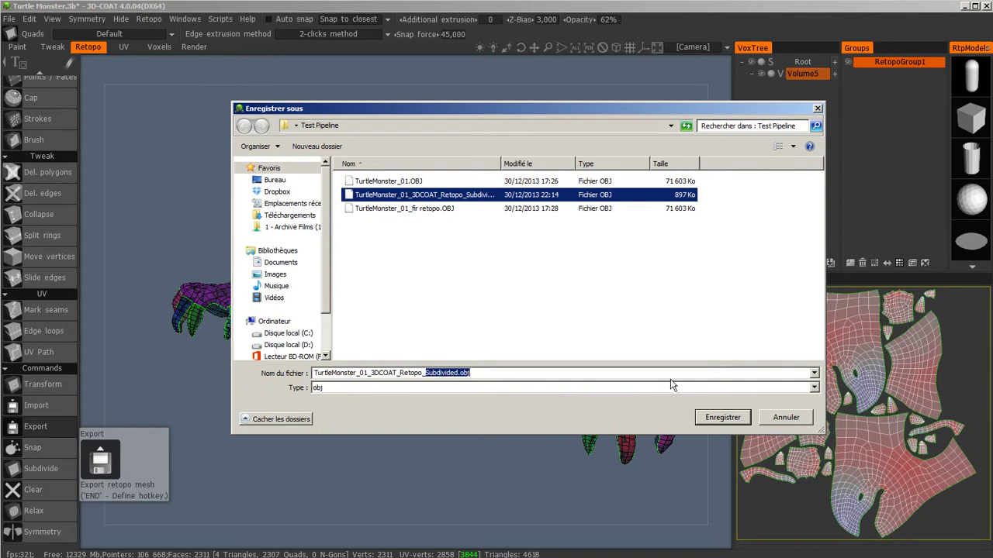
type("Lowest")
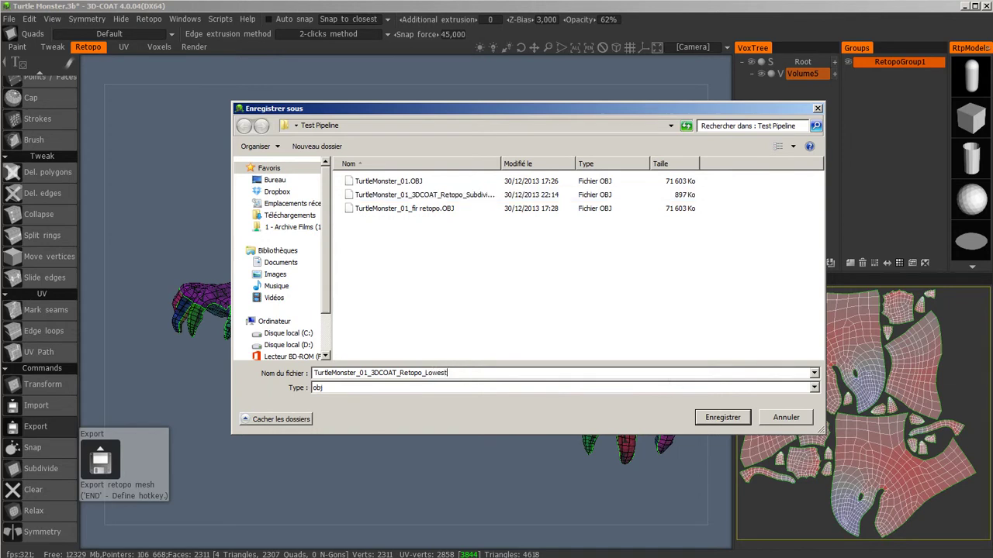
key("Return")
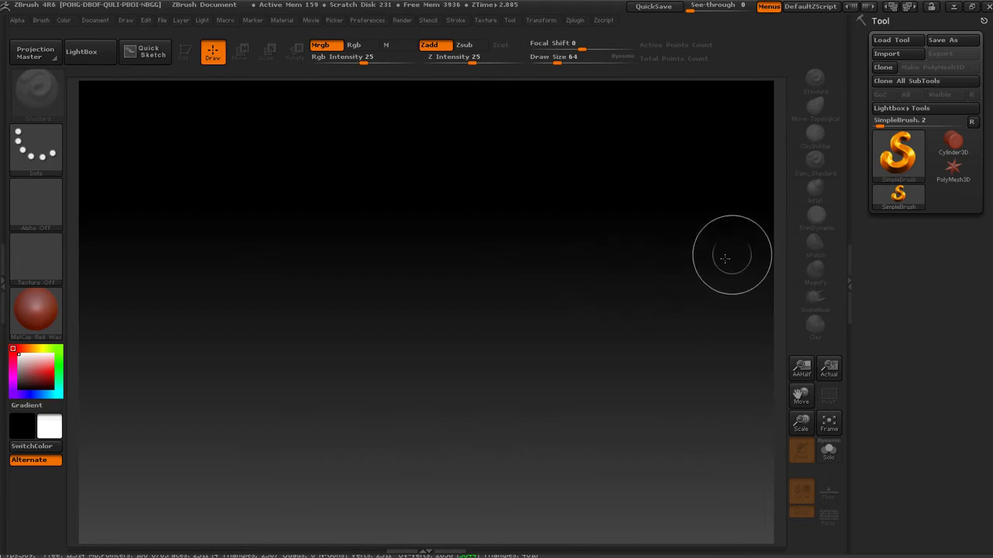
Switch to ZBrush and load the tool TurtleMonster_01.ZTL from the Test Pipeline folder on the desktop
left_click(896, 44)
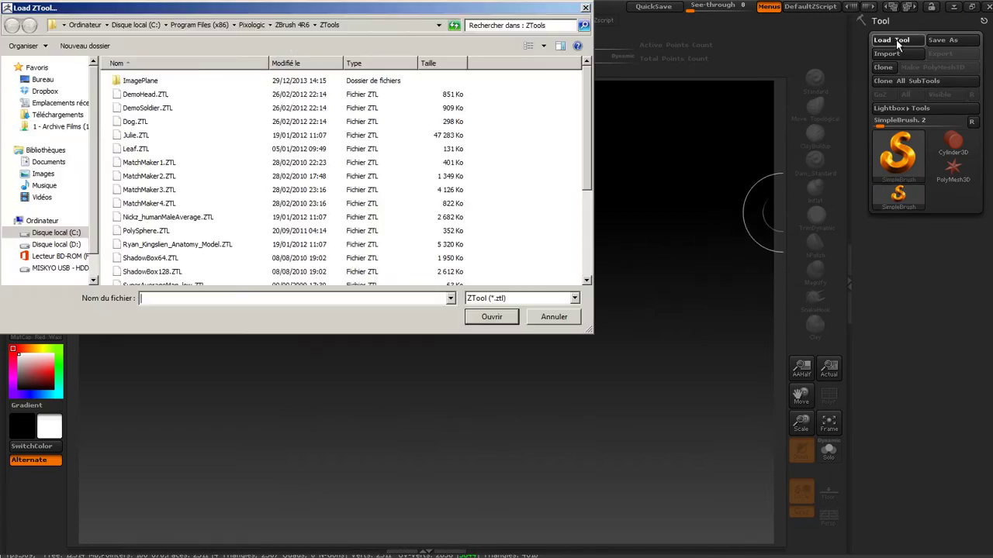
left_click(41, 80)
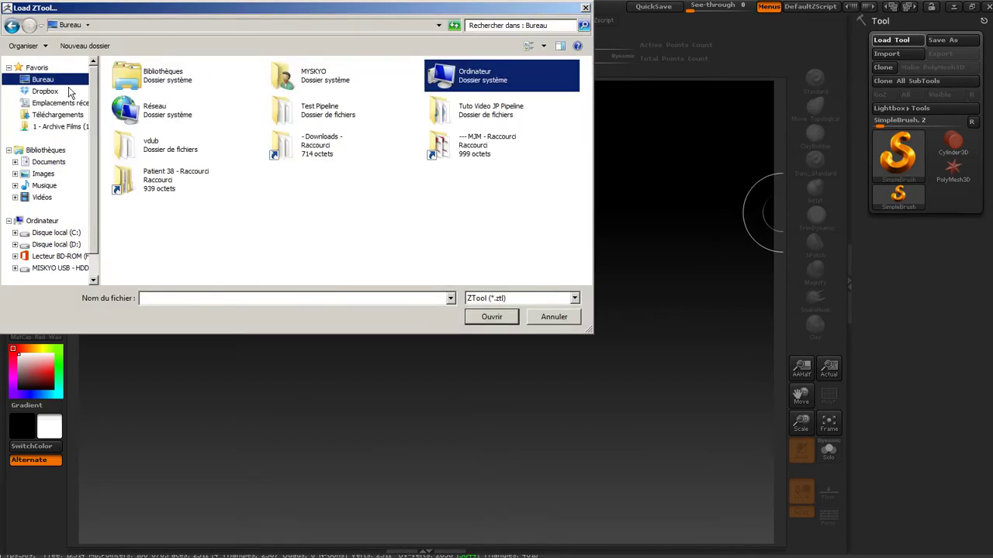
double_click(500, 113)
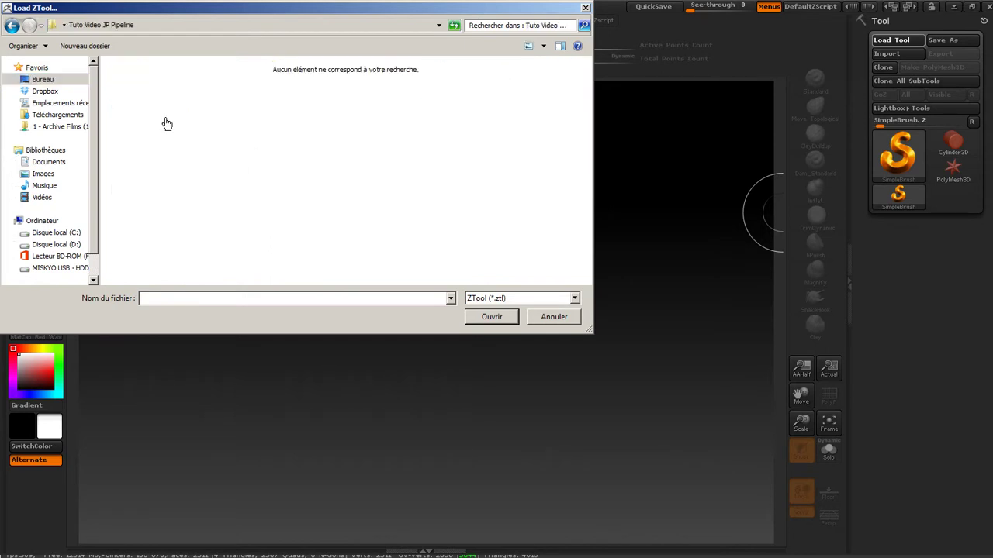
left_click(11, 26)
double_click(312, 121)
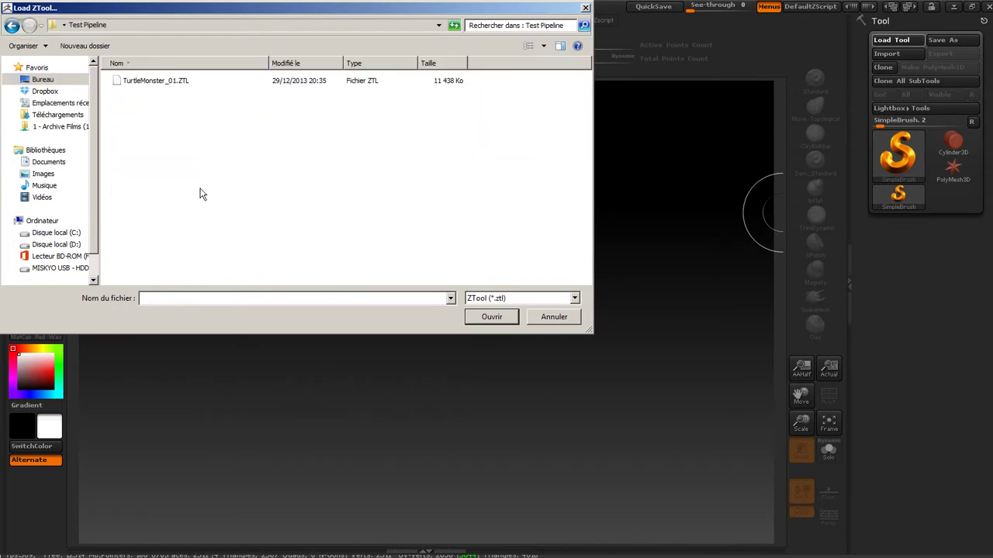
left_click(159, 81)
left_click(493, 317)
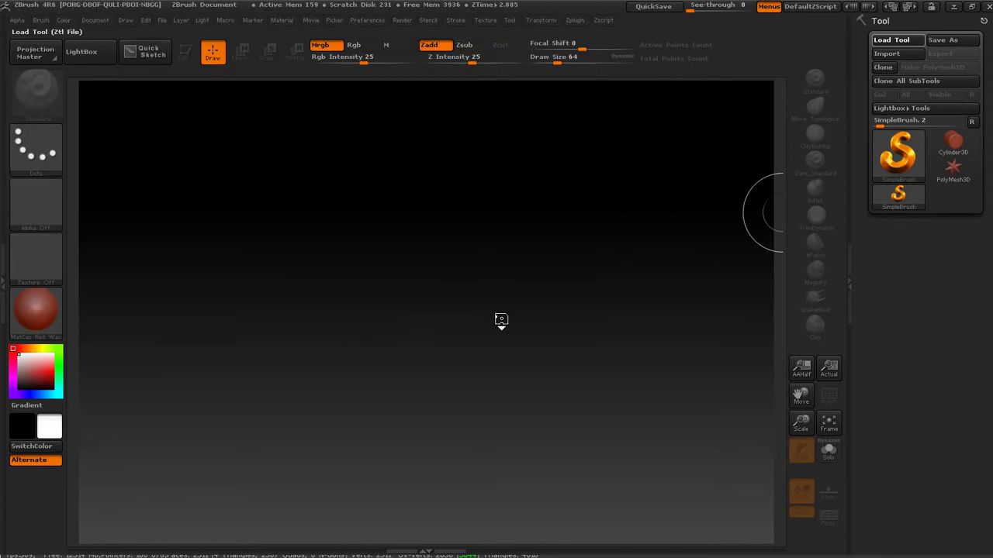
Draw the loaded turtle monster on the canvas, examine it in Edit mode, and clear the canvas
mouse_move(443, 294)
left_mouse_down()
mouse_move(590, 230)
mouse_move(504, 256)
left_mouse_up()
key("t")
key("t")
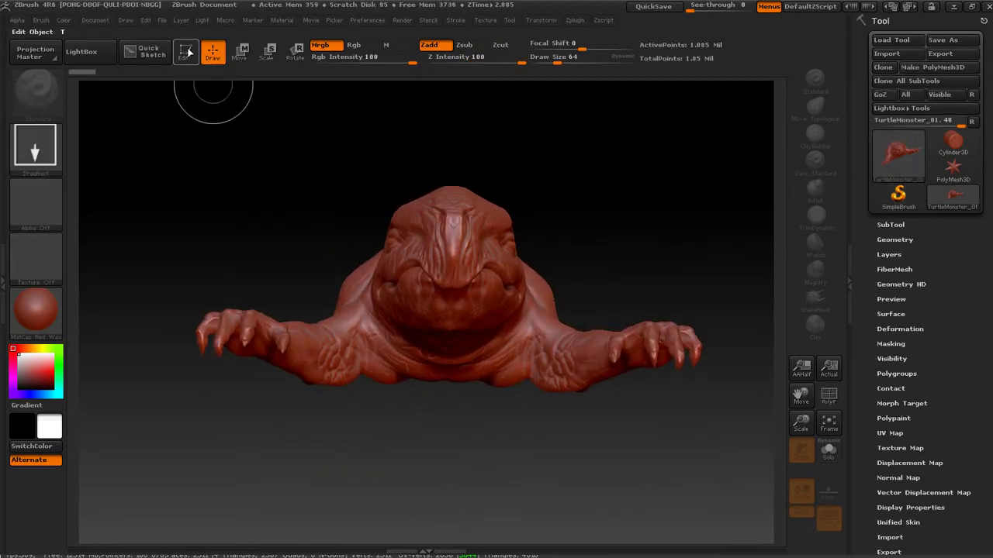
mouse_move(631, 203)
left_mouse_down()
mouse_move(602, 245)
mouse_move(616, 237)
left_mouse_up()
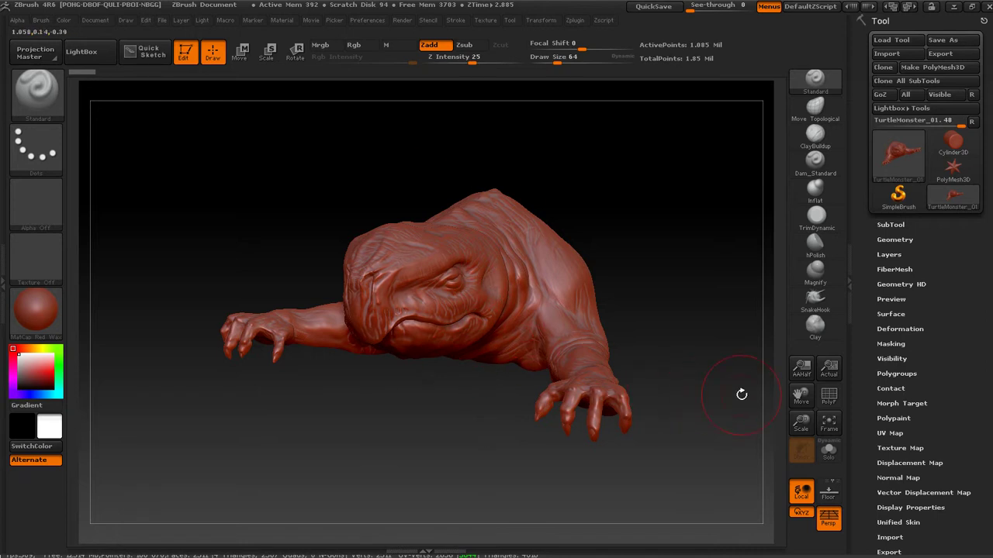
key("t")
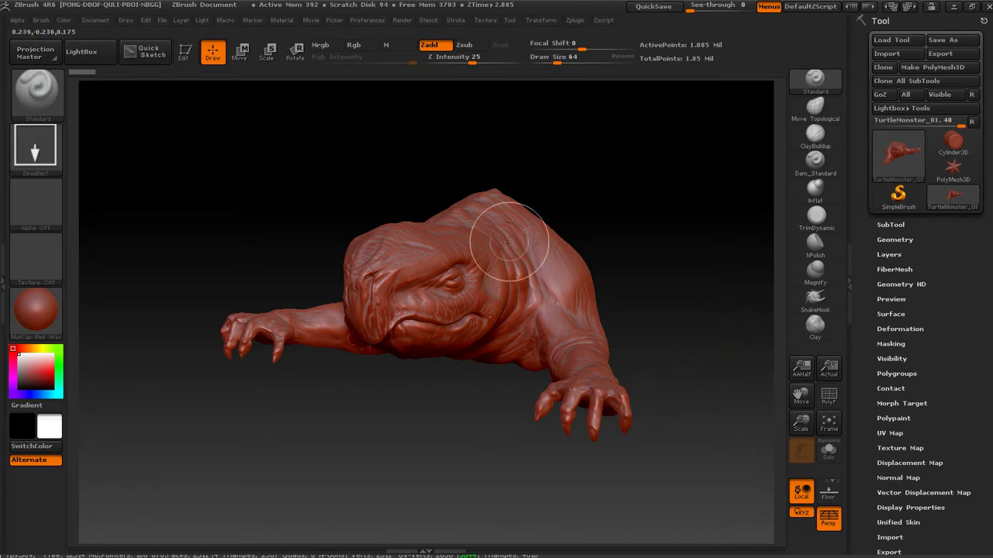
key("ctrl+n")
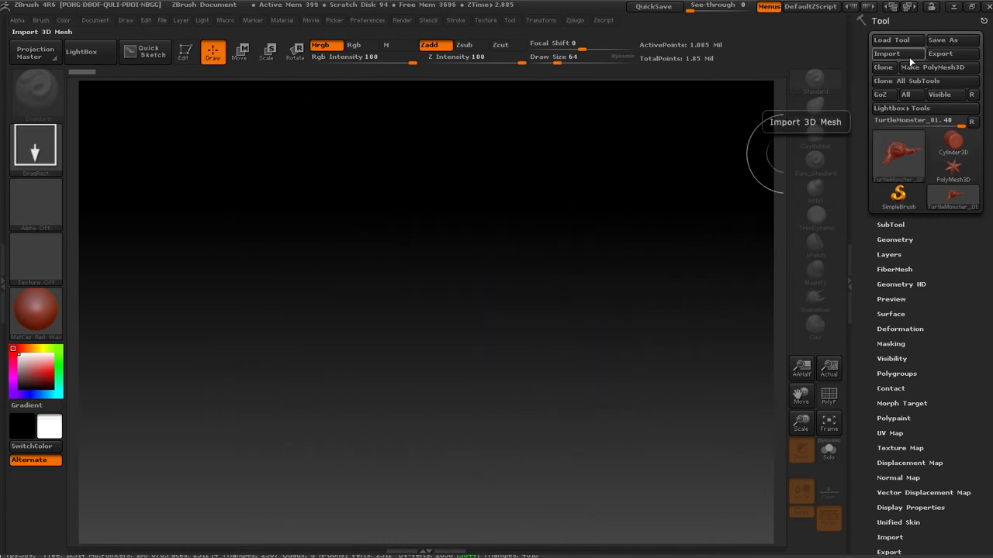
Import the exported low-poly retopo mesh into the current tool and draw it on the canvas
left_click(886, 54)
left_click_drag(325, 8, 433, 86)
left_click(351, 172)
left_click(596, 394)
mouse_move(338, 296)
left_mouse_down()
mouse_move(410, 246)
mouse_move(602, 259)
mouse_move(82, 391)
mouse_move(402, 508)
mouse_move(215, 130)
left_mouse_up()
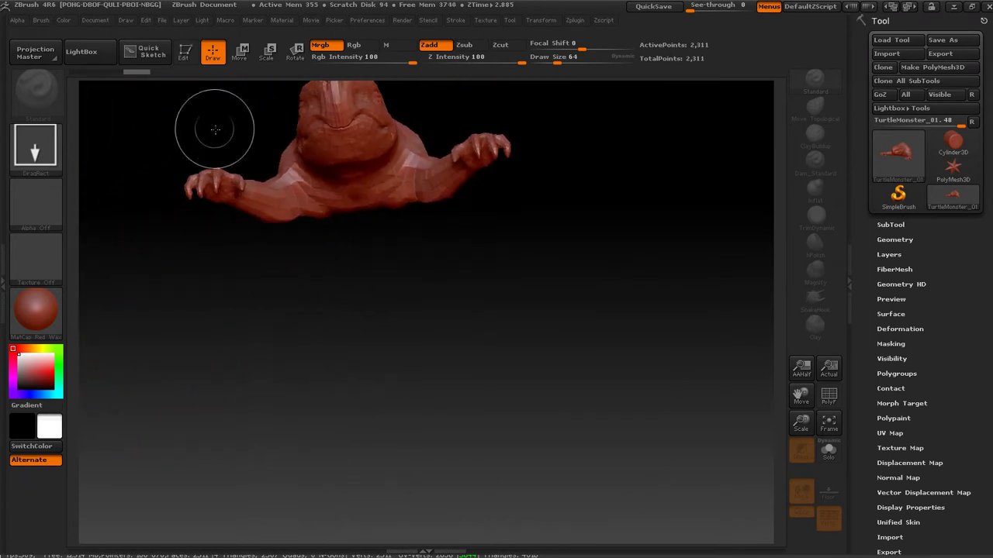
Examine the imported low-poly retopo mesh in Edit mode, redraw it on an empty canvas, and clear the canvas again
left_click(184, 52)
mouse_move(514, 240)
left_mouse_down()
mouse_move(533, 292)
mouse_move(556, 262)
mouse_move(592, 248)
mouse_move(591, 238)
mouse_move(601, 409)
mouse_move(621, 393)
mouse_move(579, 394)
mouse_move(614, 398)
mouse_move(522, 336)
mouse_move(636, 399)
mouse_move(606, 397)
mouse_move(602, 328)
mouse_move(632, 388)
mouse_move(595, 358)
mouse_move(631, 349)
mouse_move(632, 392)
left_mouse_up()
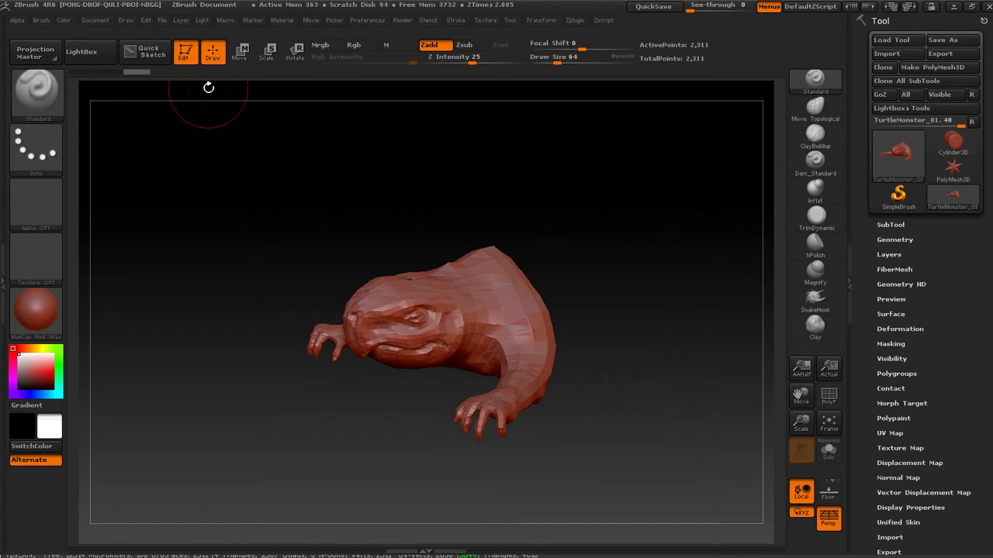
left_click(184, 51)
key("ctrl+n")
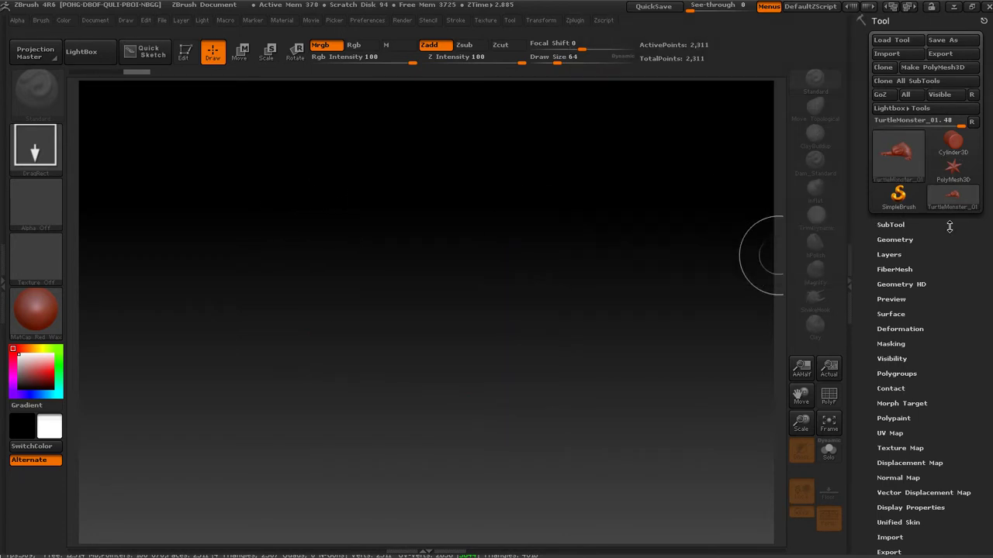
left_click(953, 196)
left_click(946, 209)
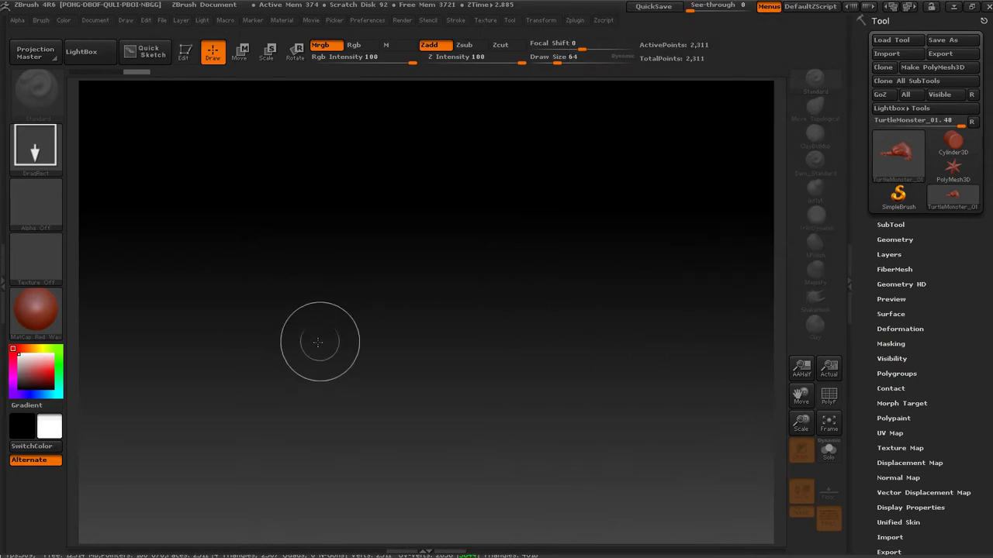
mouse_move(406, 322)
left_mouse_down()
mouse_move(433, 307)
mouse_move(535, 399)
mouse_move(568, 414)
left_mouse_up()
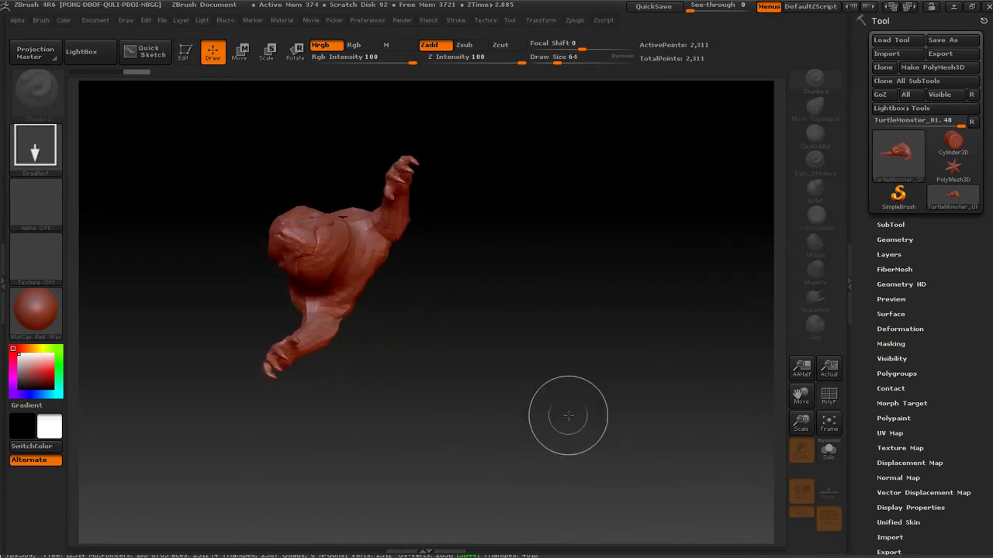
key("ctrl+n")
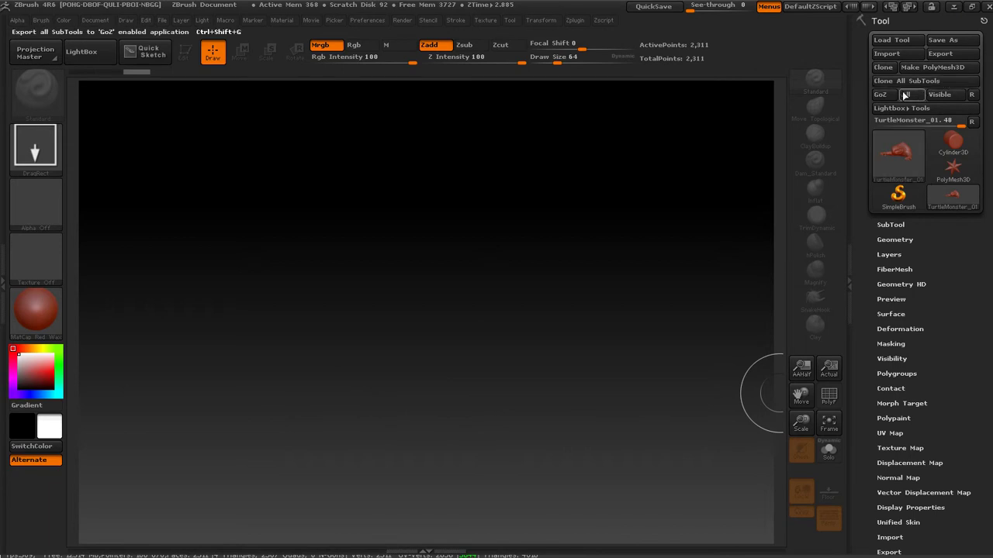
left_click(910, 150)
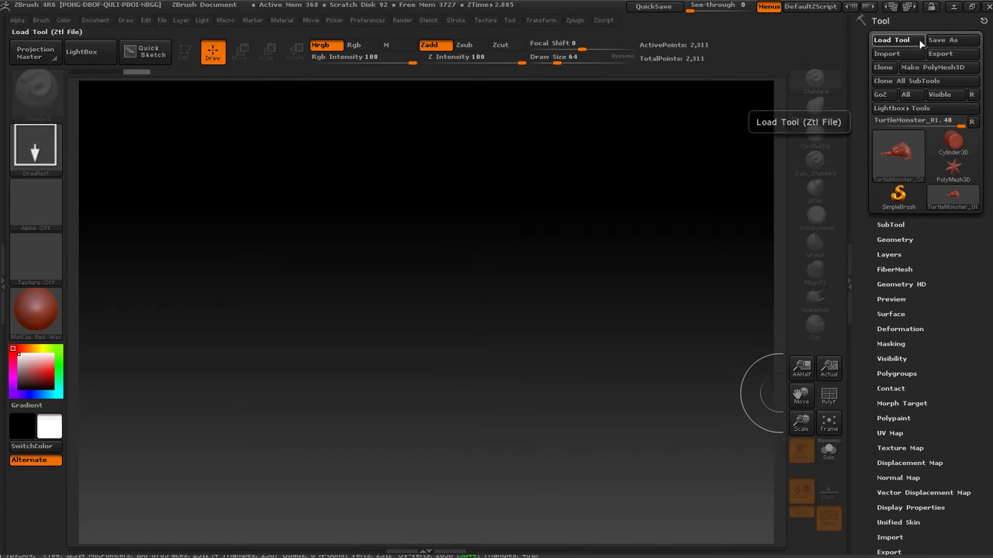
Load the original TurtleMonster_01 sculpt again as a separate tool and draw it on the canvas
left_click(891, 40)
left_click(248, 159)
left_click(596, 395)
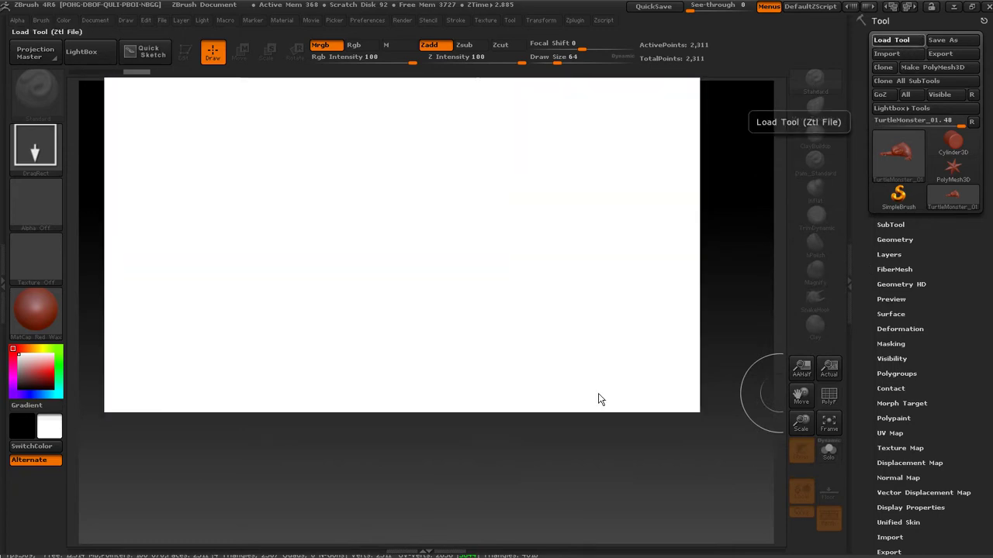
mouse_move(465, 316)
left_mouse_down()
mouse_move(506, 263)
mouse_move(634, 228)
mouse_move(395, 377)
mouse_move(462, 458)
mouse_move(439, 494)
left_mouse_up()
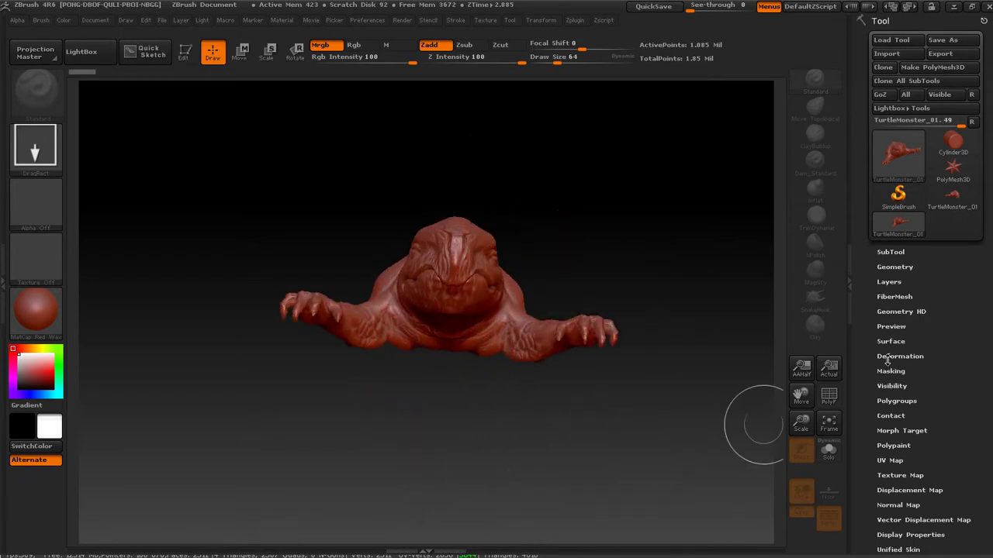
Append the low-poly retopo mesh as a second subtool of the TurtleMonster_01 sculpt
left_click(890, 252)
scroll(893, 256, "down", 5)
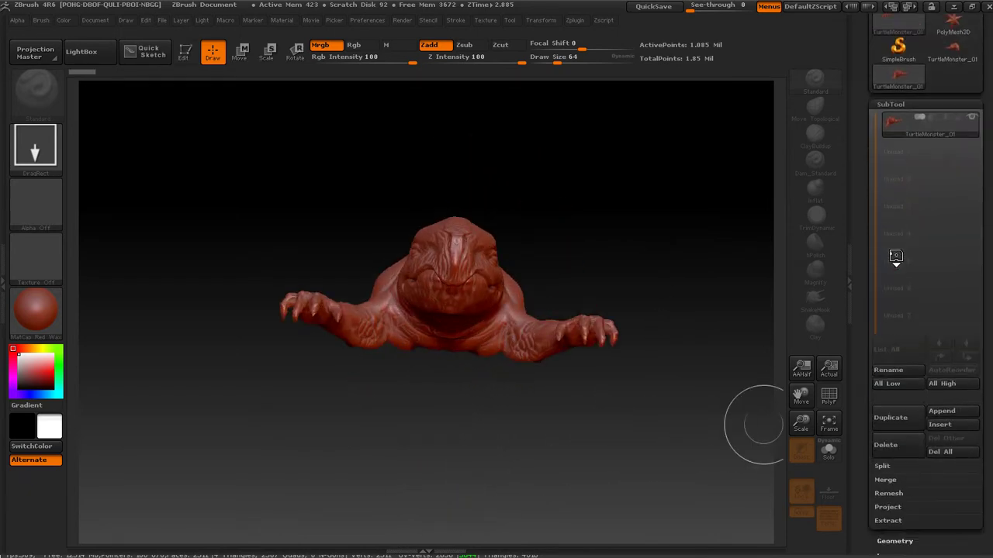
left_click(948, 411)
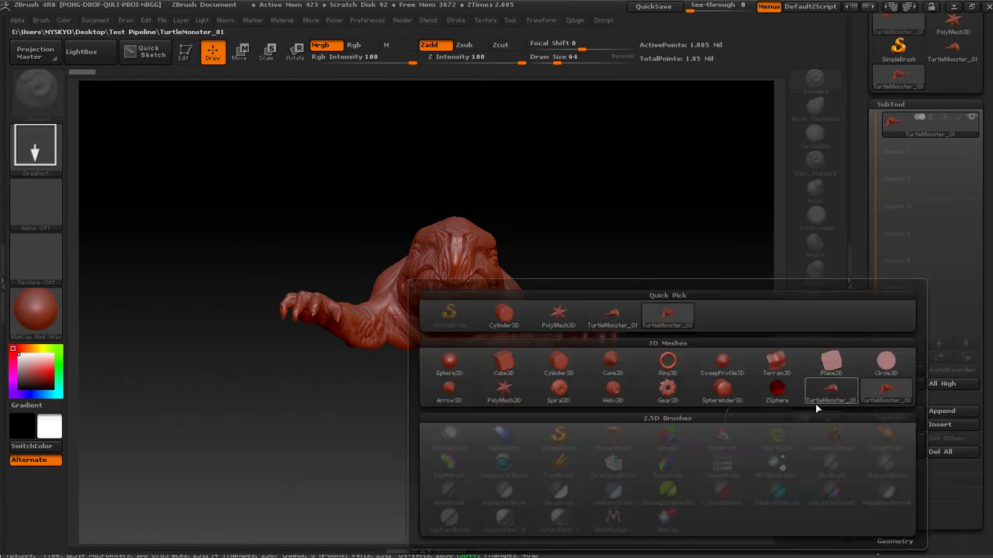
mouse_move(626, 324)
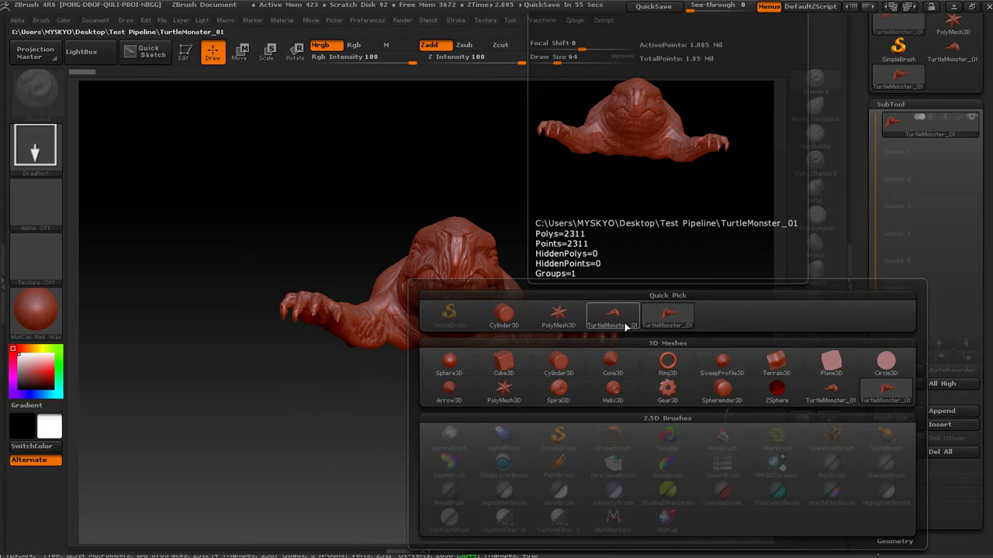
left_click(625, 326)
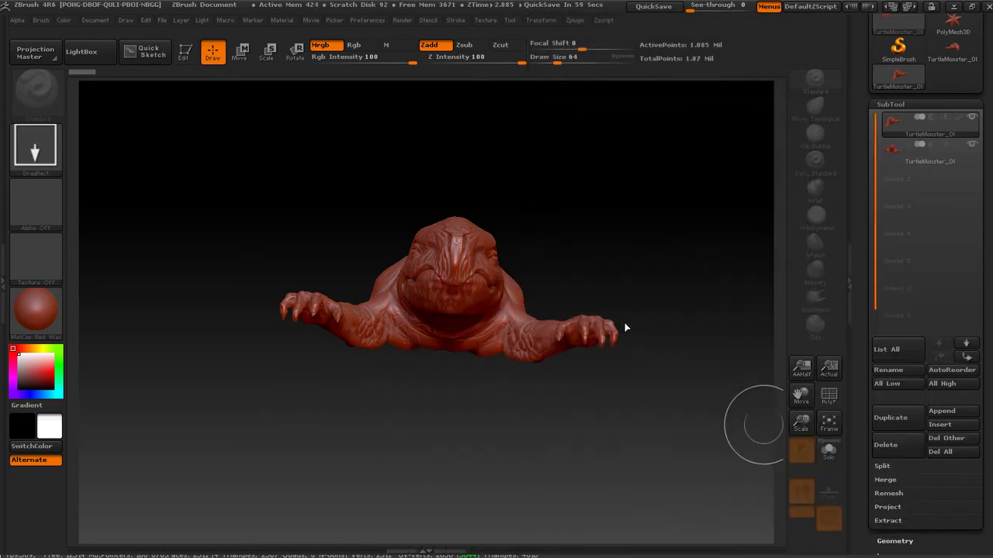
Clear the extra copies, redraw the combined sculpt and retopo tool on the canvas, and enter Edit mode
mouse_move(659, 250)
left_mouse_down()
mouse_move(641, 280)
mouse_move(658, 268)
mouse_move(711, 309)
mouse_move(691, 375)
mouse_move(701, 457)
left_mouse_up()
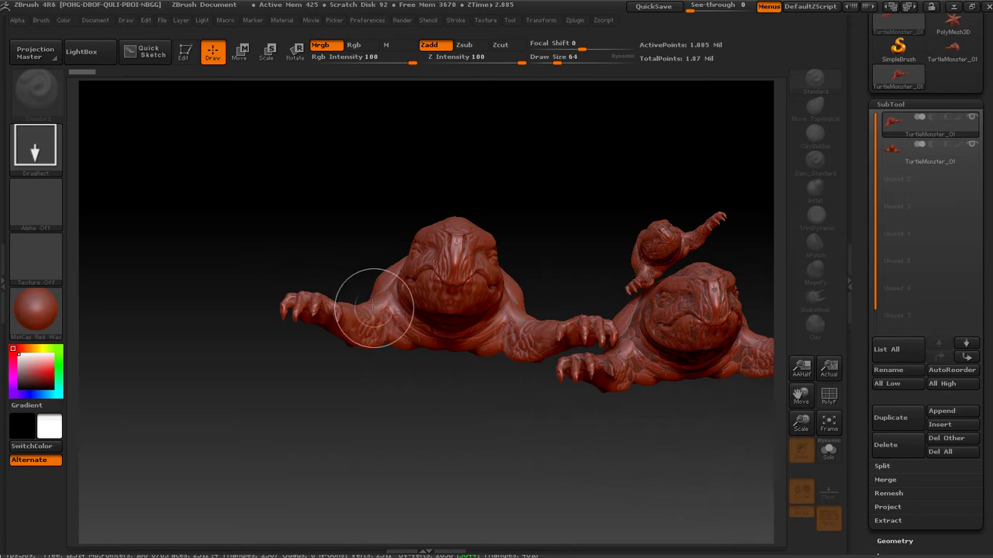
key("ctrl+n")
left_click_drag(426, 295, 349, 225)
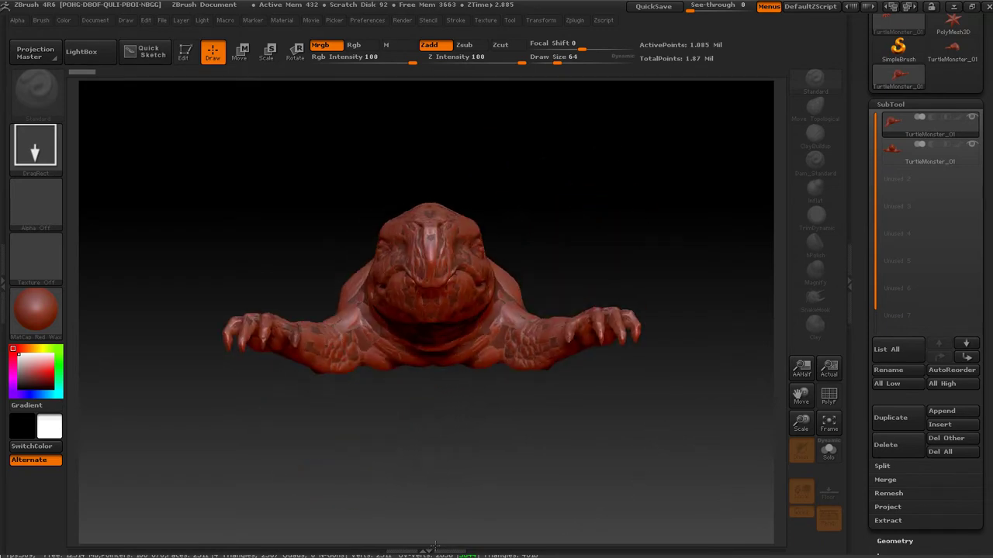
left_click(184, 53)
mouse_move(587, 199)
left_mouse_down()
mouse_move(639, 281)
mouse_move(716, 259)
left_mouse_up()
Rename the appended low-poly subtool as Retopo
left_click(884, 153)
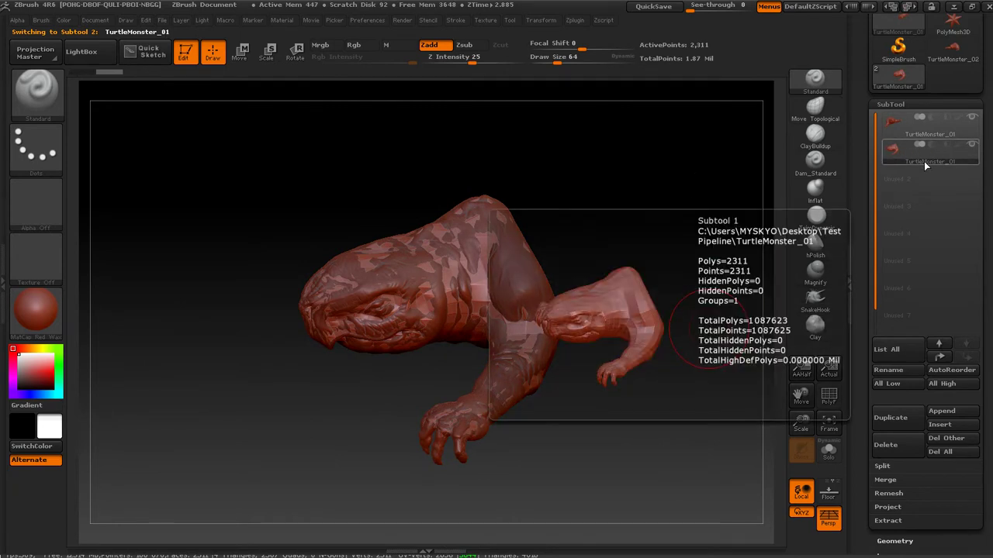
left_click(912, 373)
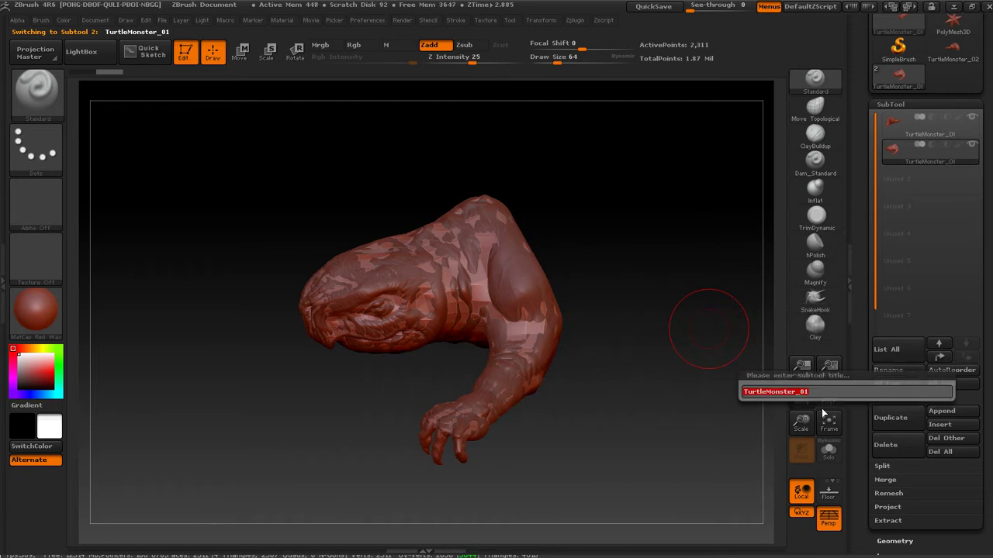
type("e")
type("etop")
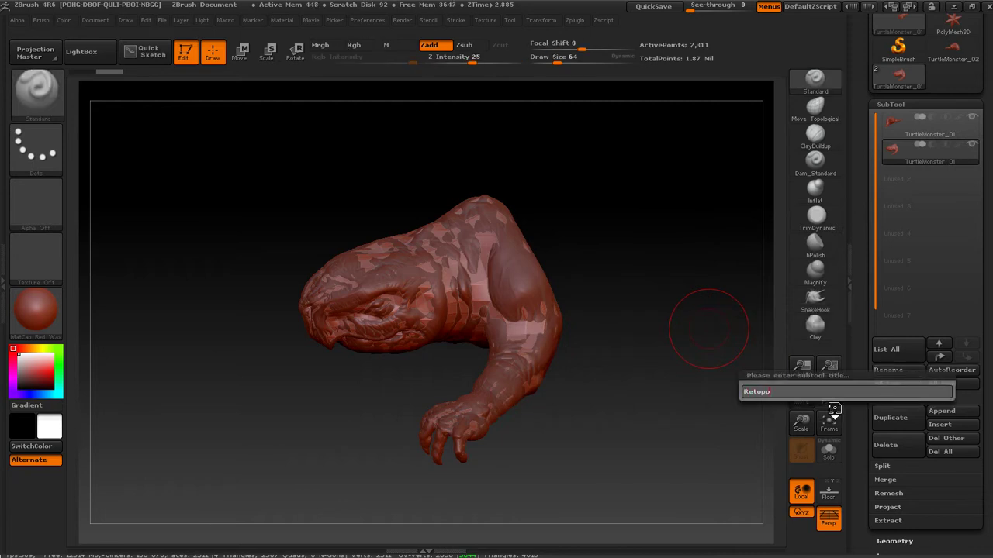
key("Return")
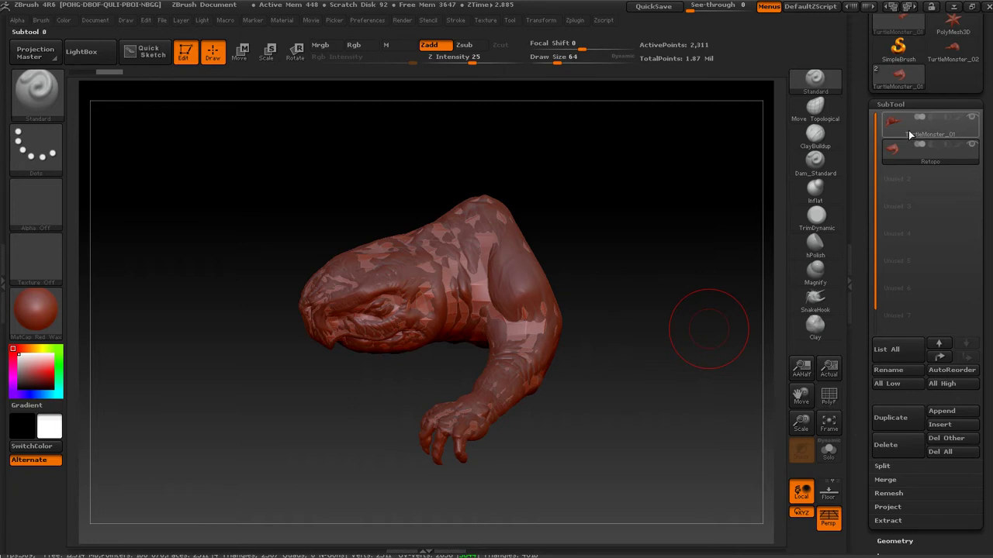
Check how the sculpt and Retopo subtools overlap, and subdivide the Retopo subtool up to subdivision level 6
left_click(908, 158)
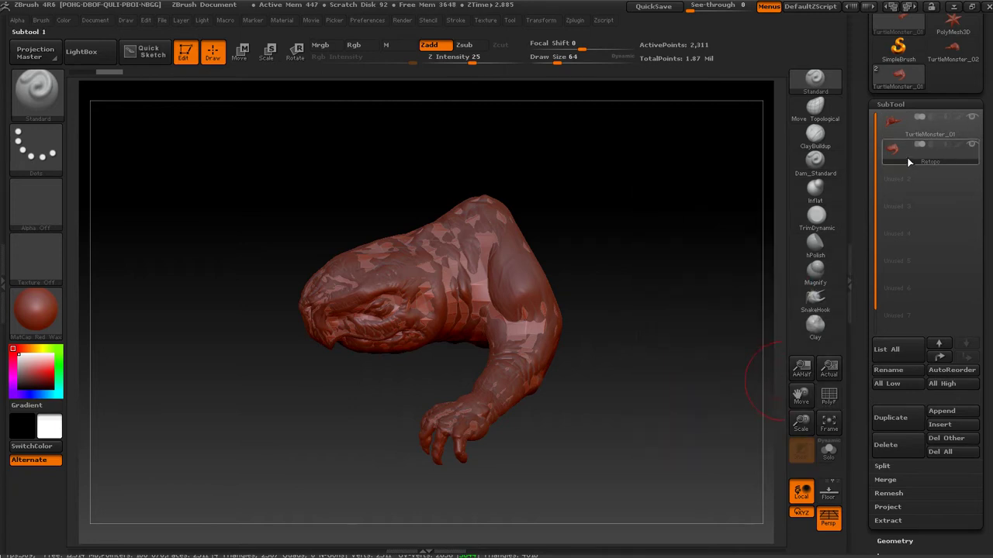
left_click(895, 121)
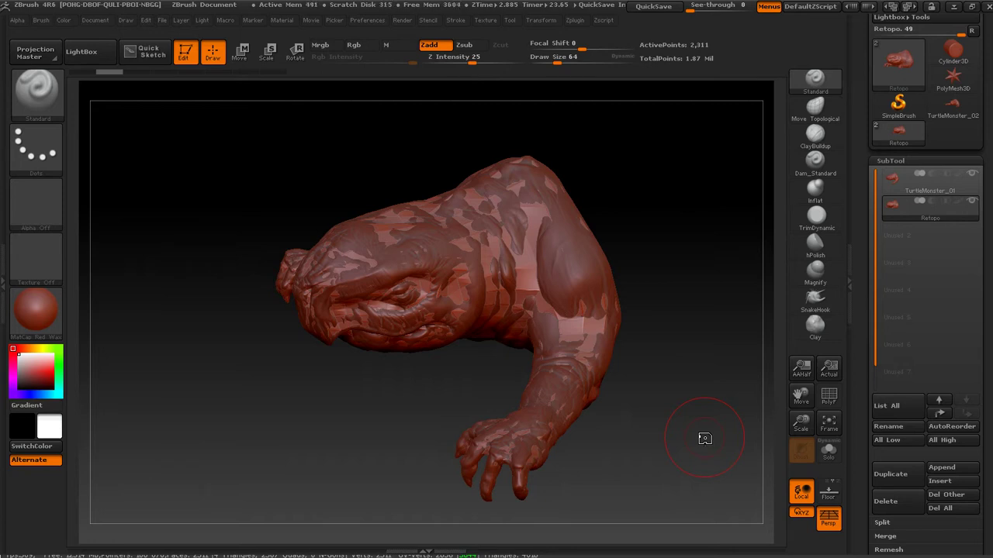
mouse_move(686, 396)
left_mouse_down()
mouse_move(693, 364)
mouse_move(678, 339)
mouse_move(649, 355)
mouse_move(672, 333)
mouse_move(686, 380)
mouse_move(673, 356)
mouse_move(675, 397)
left_mouse_up()
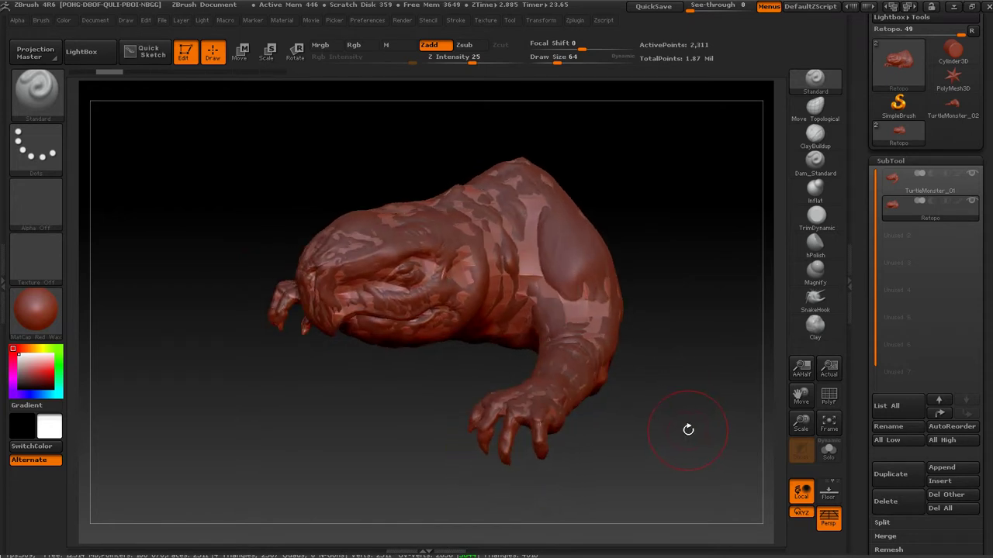
mouse_move(694, 421)
left_mouse_down()
mouse_move(686, 446)
mouse_move(691, 440)
left_mouse_up()
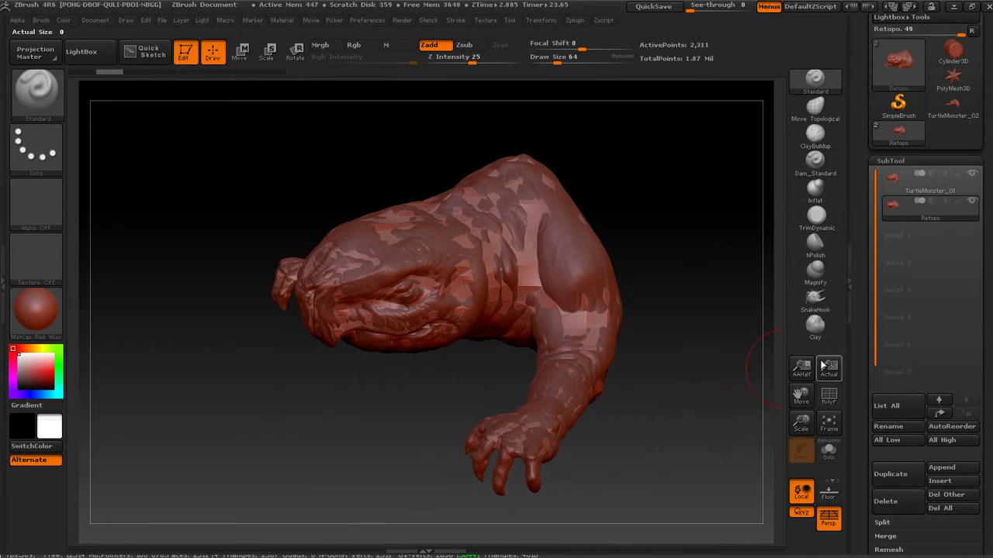
mouse_move(922, 206)
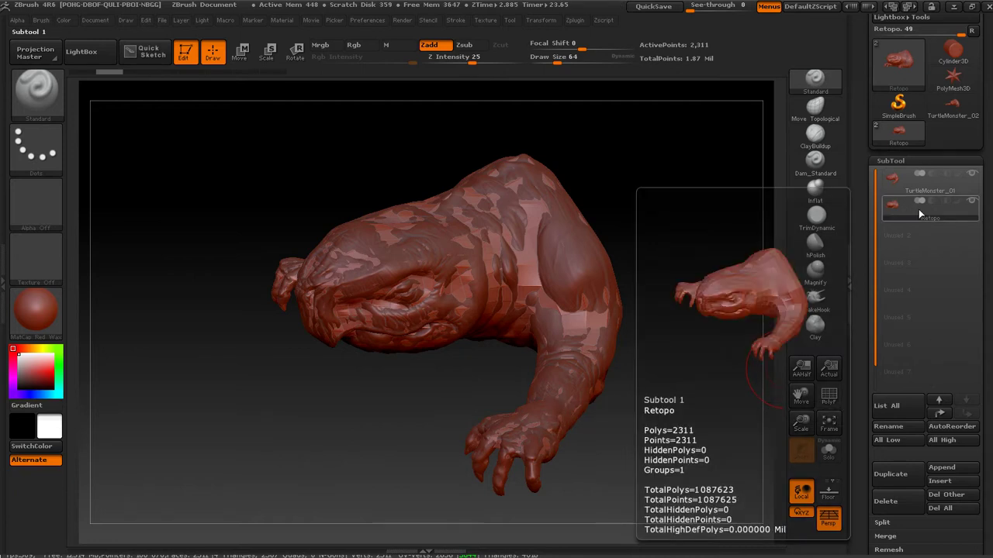
left_click_drag(915, 465, 912, 228)
left_click(904, 216)
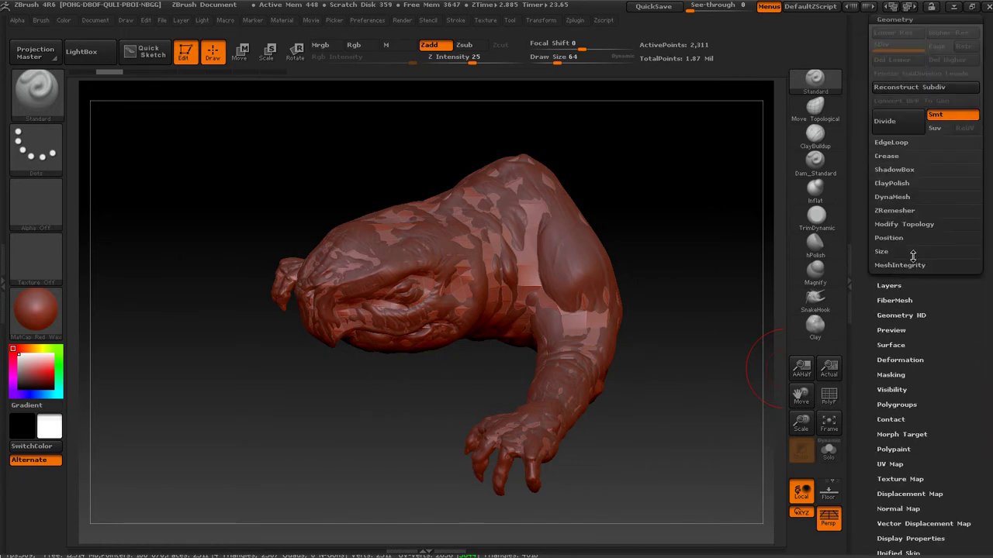
left_click(908, 123)
left_click(909, 123)
left_click(909, 123)
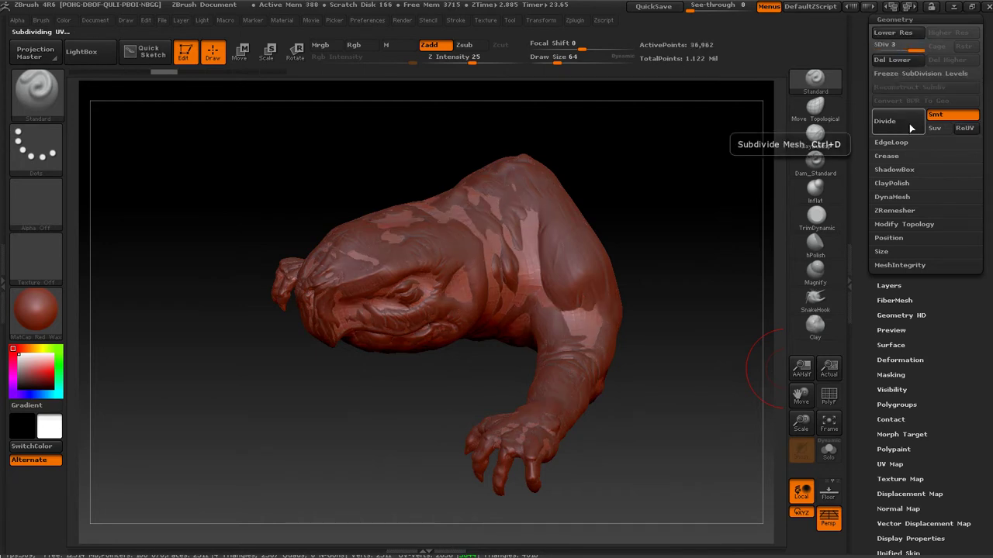
left_click(909, 123)
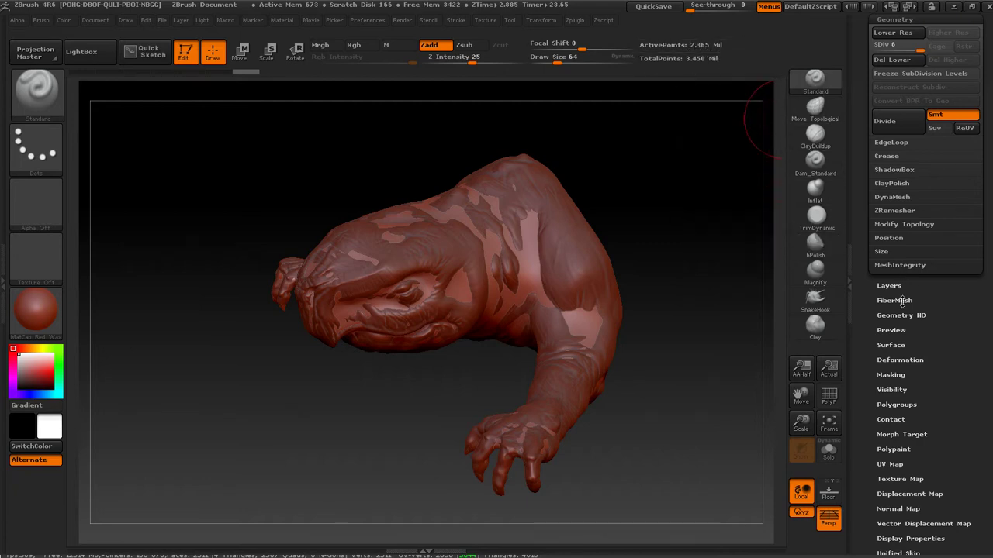
Project all surface detail from the TurtleMonster_01 sculpt onto the subdivided Retopo subtool with ProjectAll
left_click_drag(667, 391, 691, 362)
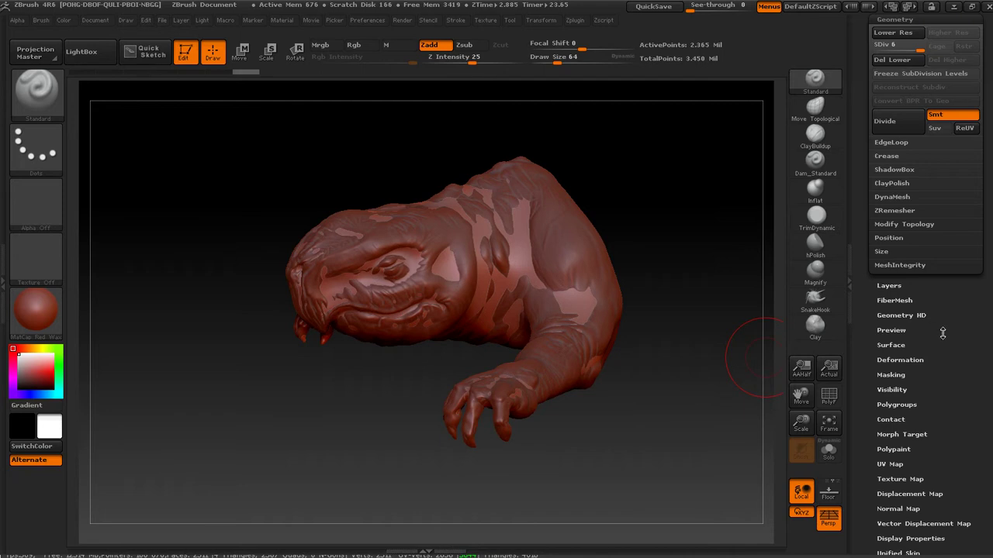
left_click_drag(962, 332, 967, 445)
left_click(896, 265)
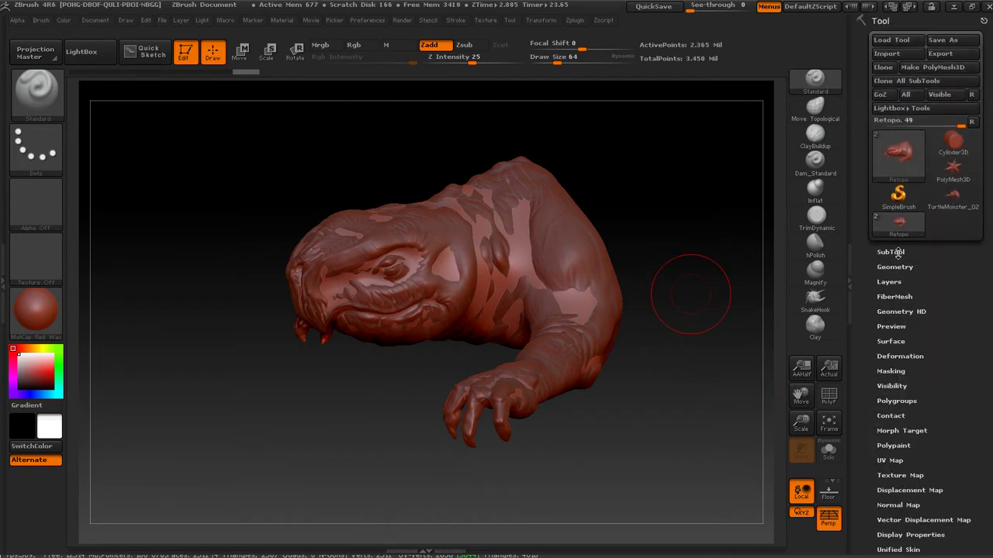
left_click(891, 252)
mouse_move(894, 70)
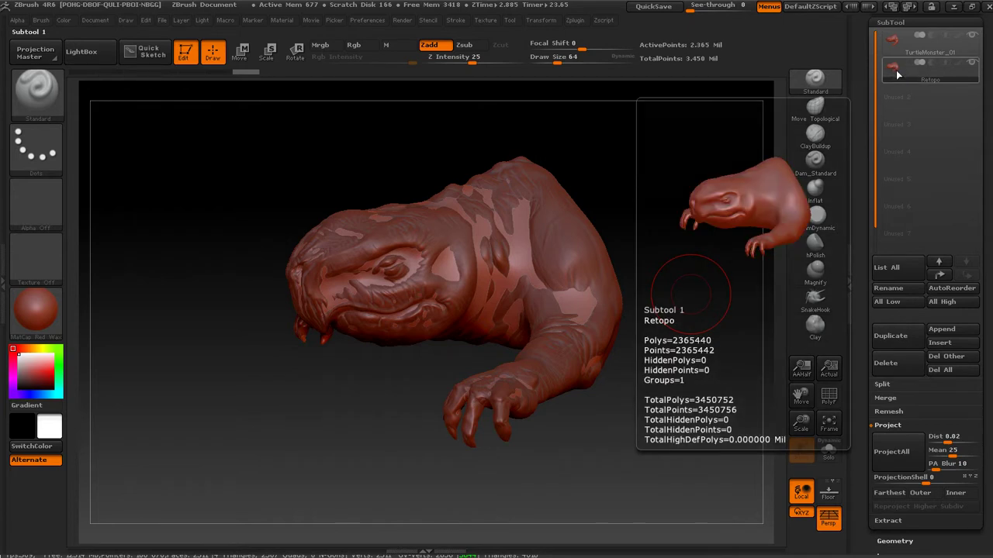
left_click(900, 43)
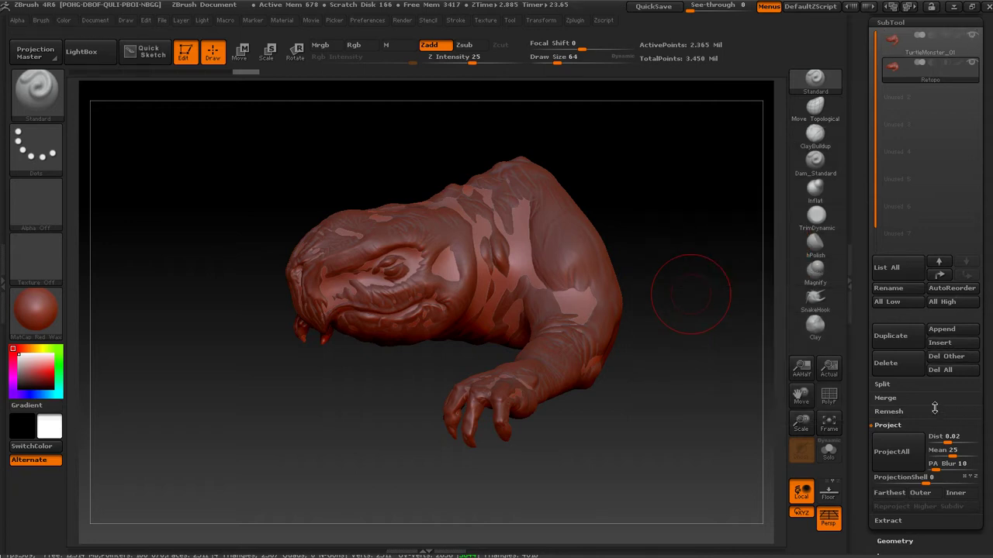
left_click(892, 426)
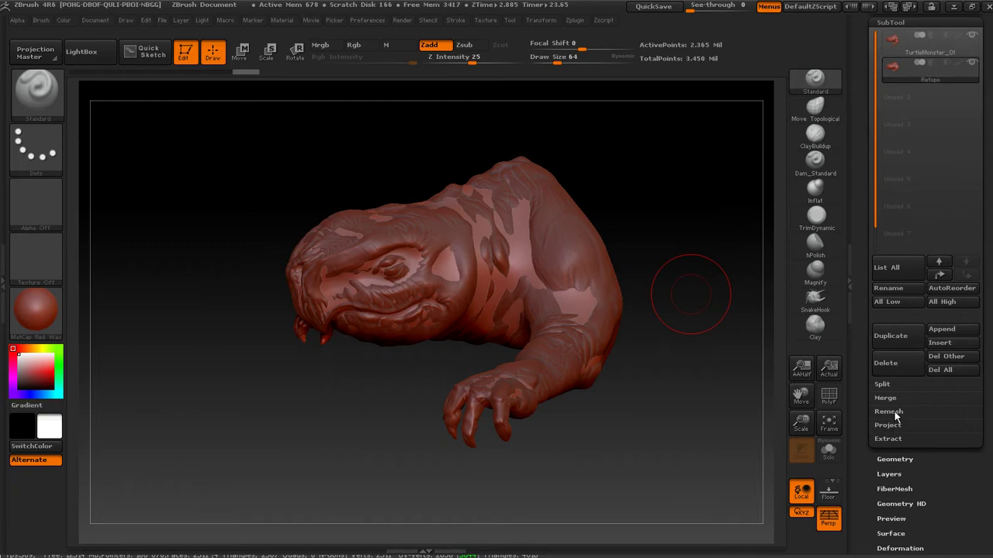
left_click(893, 425)
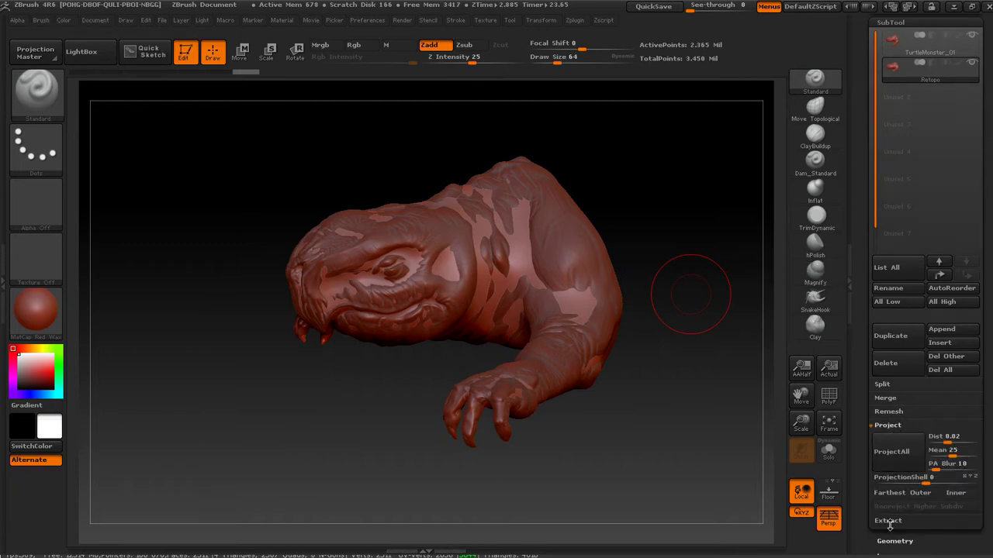
left_click(904, 451)
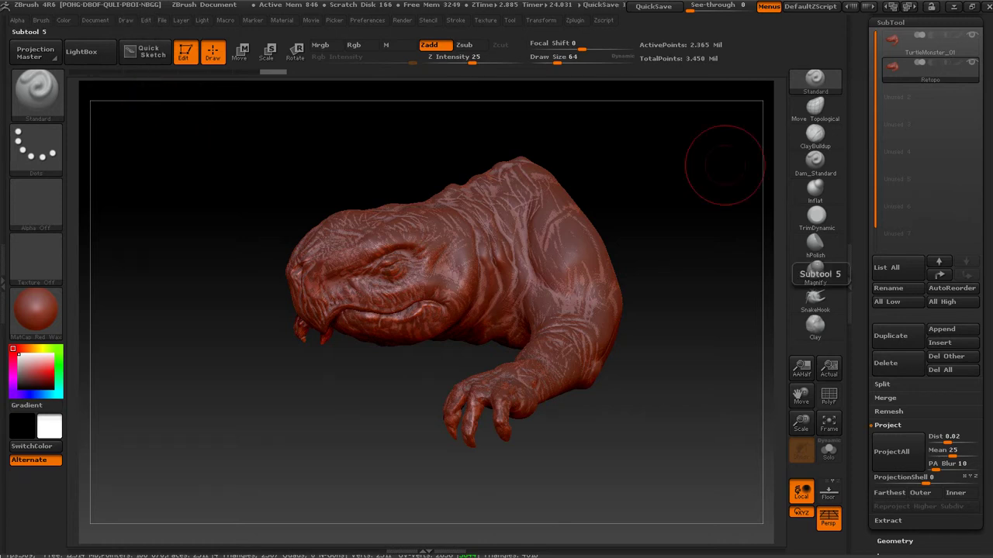
Hide the original TurtleMonster_01 subtool to leave only the projected Retopo mesh on view
left_click_drag(986, 103, 975, 231)
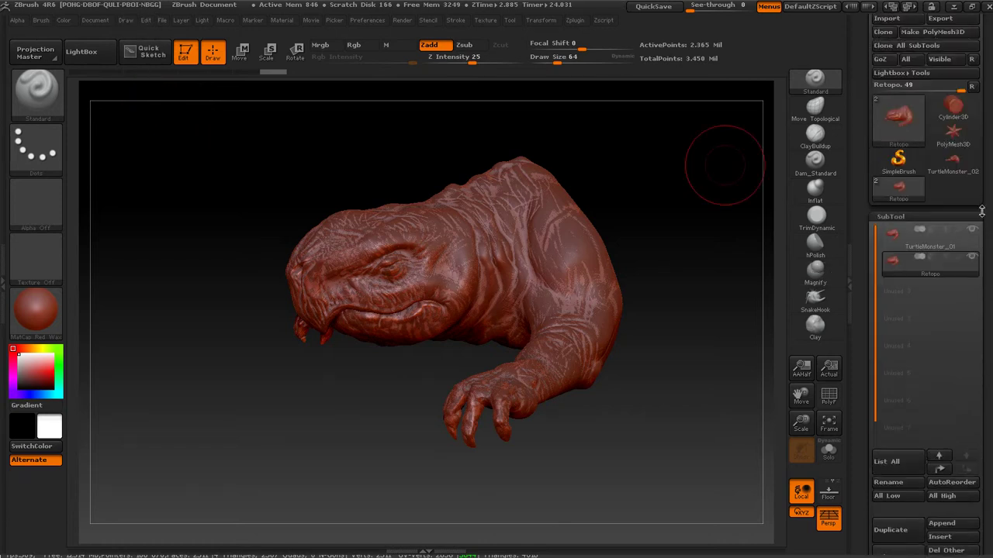
left_click(974, 230)
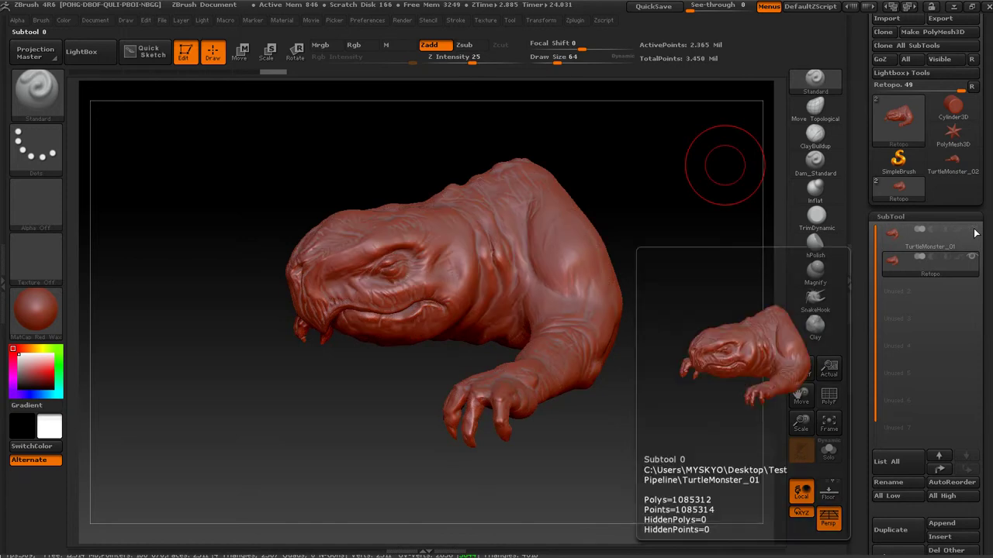
Smooth away the jagged projection artifact in the neck crease behind the jaw of the Retopo mesh
mouse_move(698, 387)
left_mouse_down()
mouse_move(745, 392)
mouse_move(657, 393)
mouse_move(670, 397)
left_mouse_up()
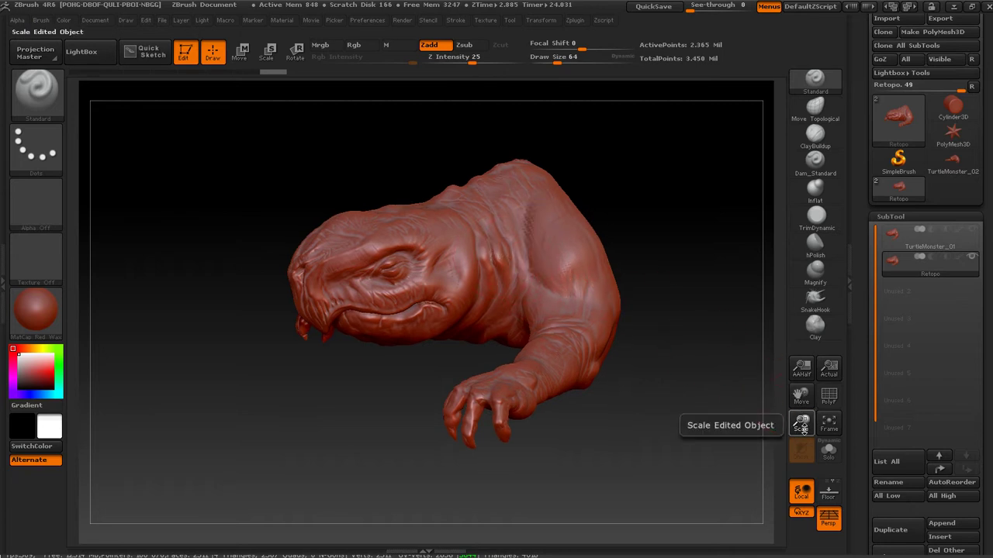
left_click_drag(802, 423, 811, 500)
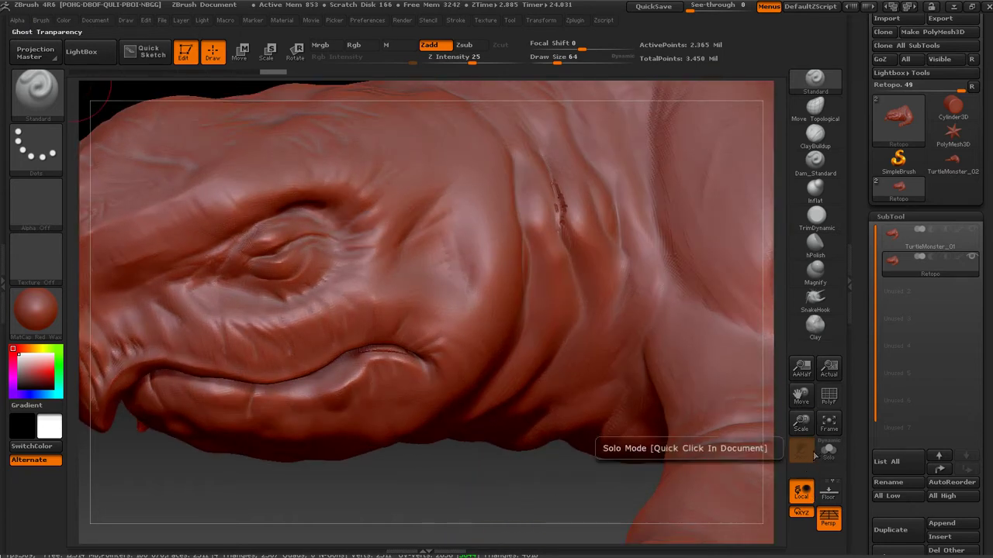
left_click_drag(801, 423, 795, 400)
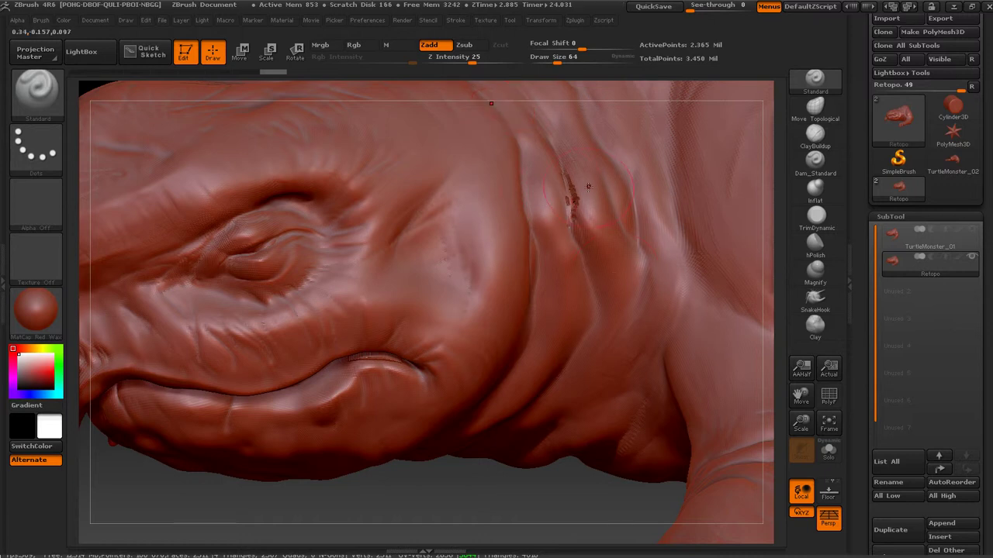
key("shift")
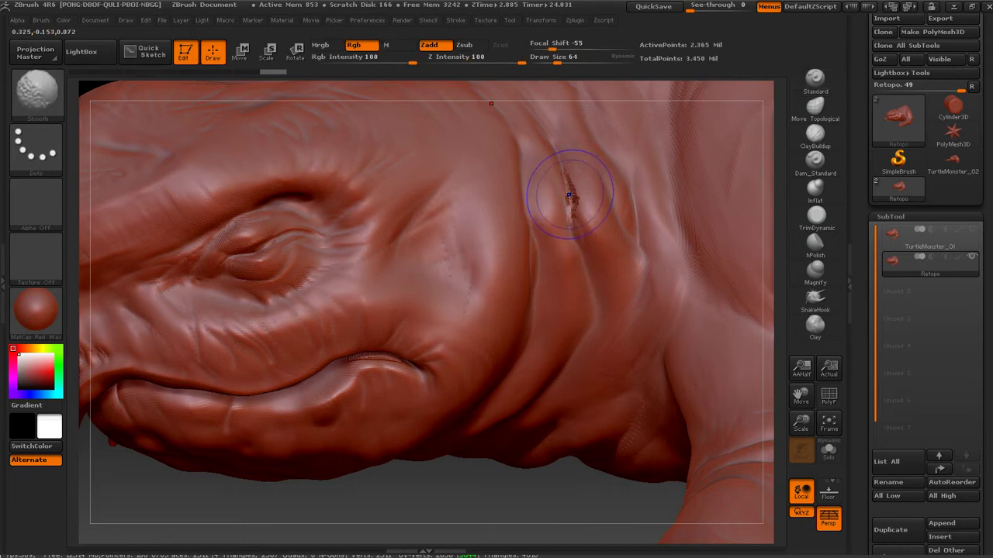
left_click_drag(570, 197, 572, 199, "shift")
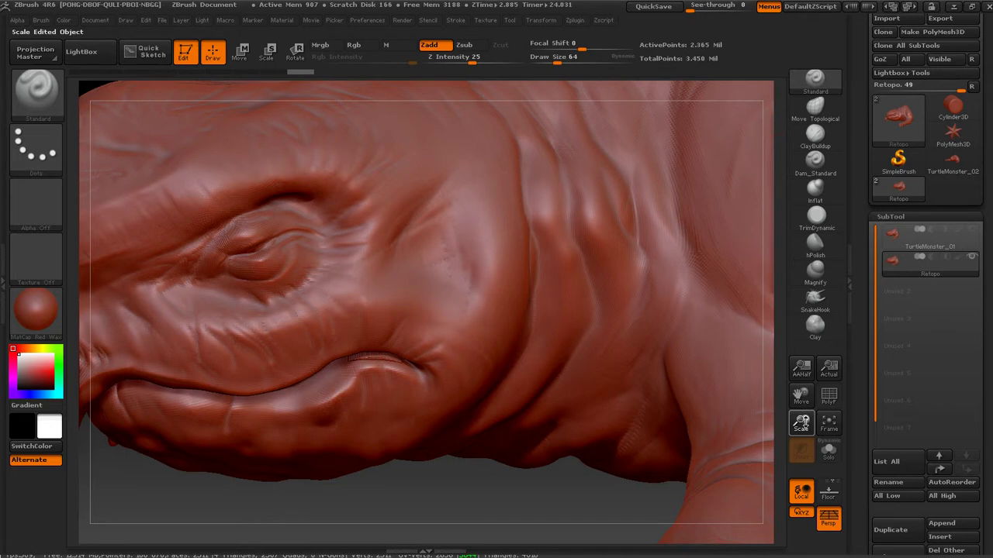
Sculpt over the cracked mouth corner on the opposite side of the head using the Standard brush with Z Intensity 15 and Draw Size 26
left_click_drag(801, 422, 806, 364)
mouse_move(271, 449)
left_mouse_down()
mouse_move(364, 464)
mouse_move(372, 450)
left_mouse_up()
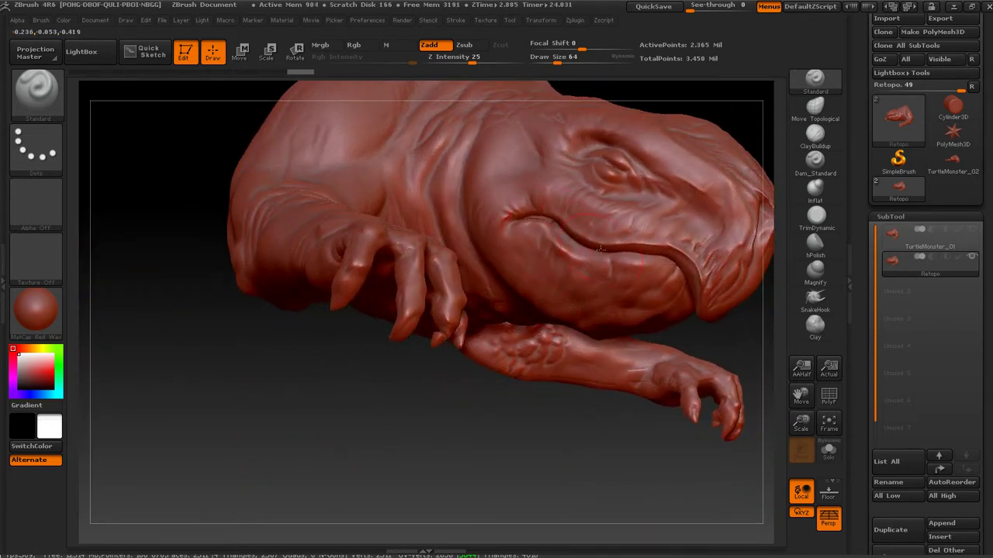
left_click_drag(634, 438, 585, 466)
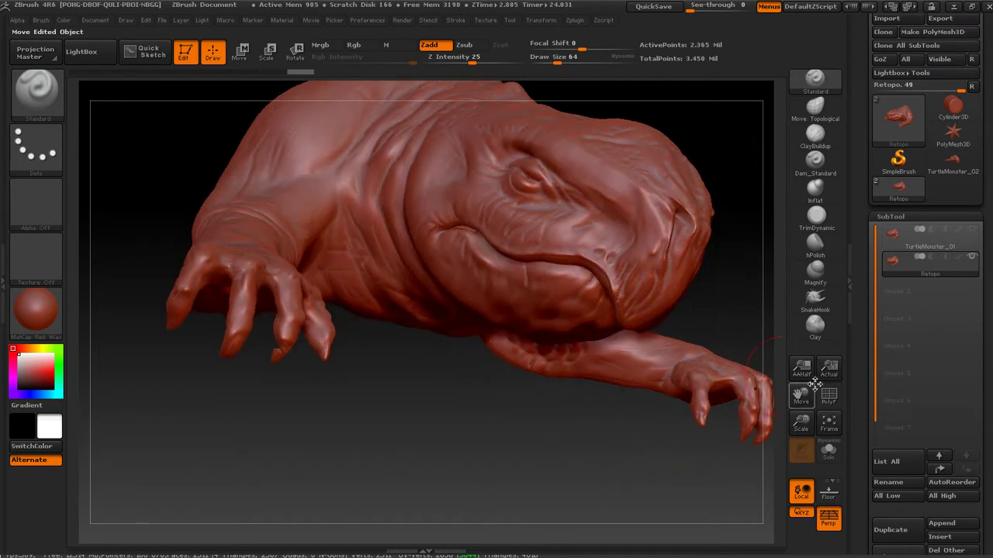
left_click_drag(805, 423, 263, 508)
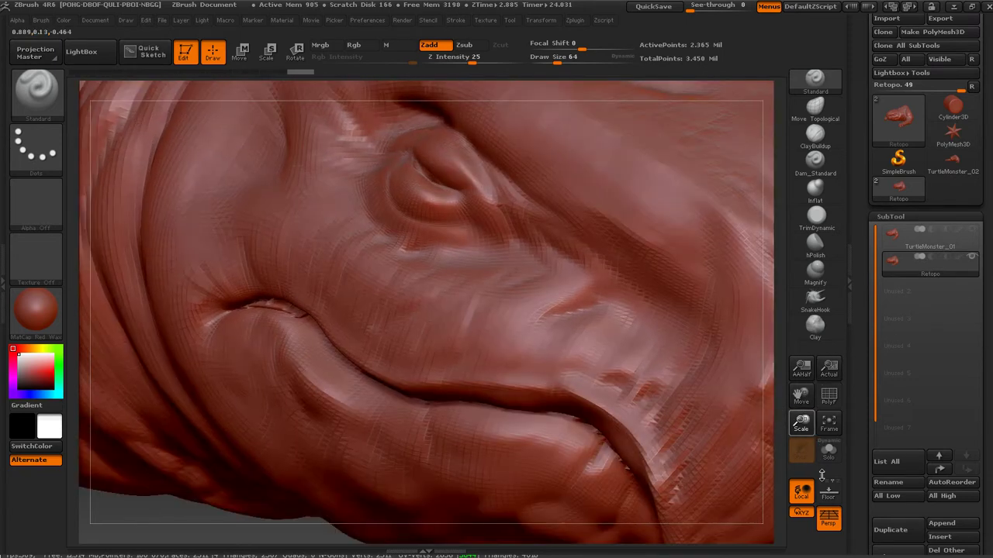
left_click_drag(162, 516, 363, 357)
key("space")
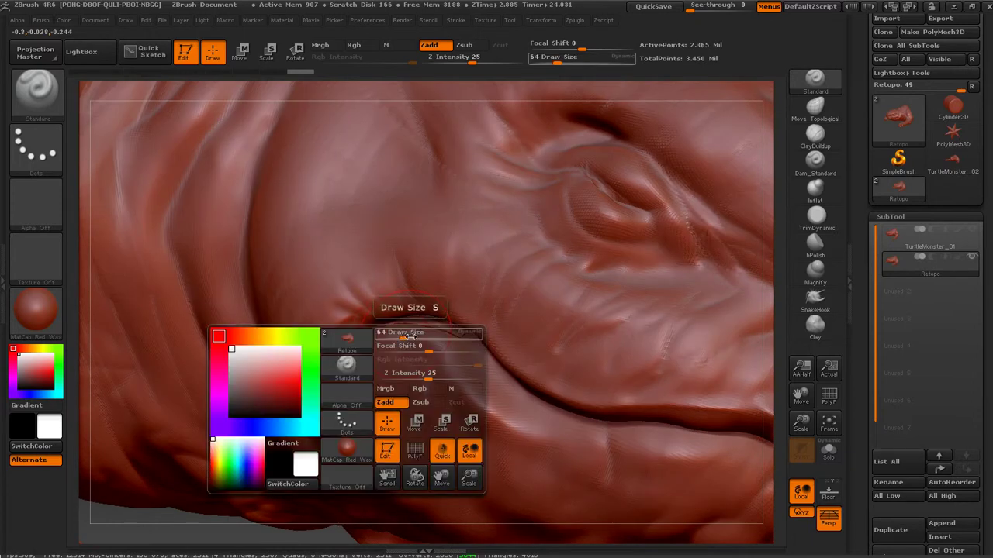
key("space")
left_click(447, 85)
mouse_move(475, 74)
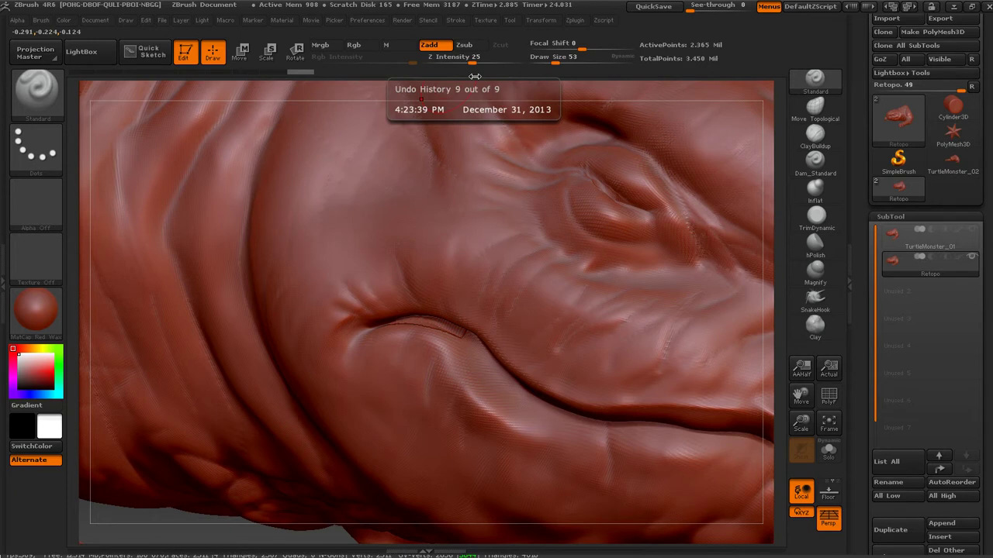
left_click_drag(480, 62, 465, 70, "shift")
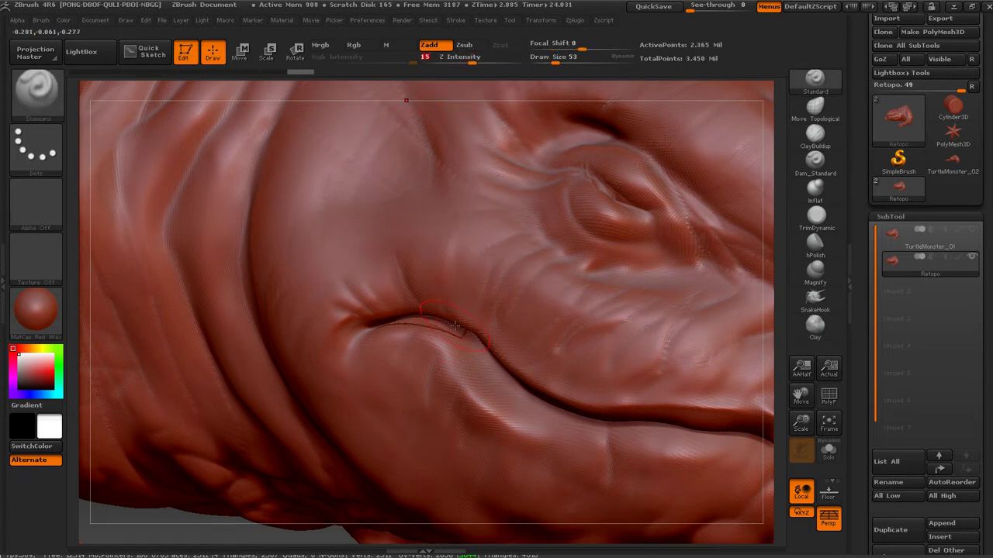
key("space")
left_click_drag(453, 325, 442, 326)
Set the Smooth brush's Z Intensity to 23 and soften the sculpted mouth corner
key("shift")
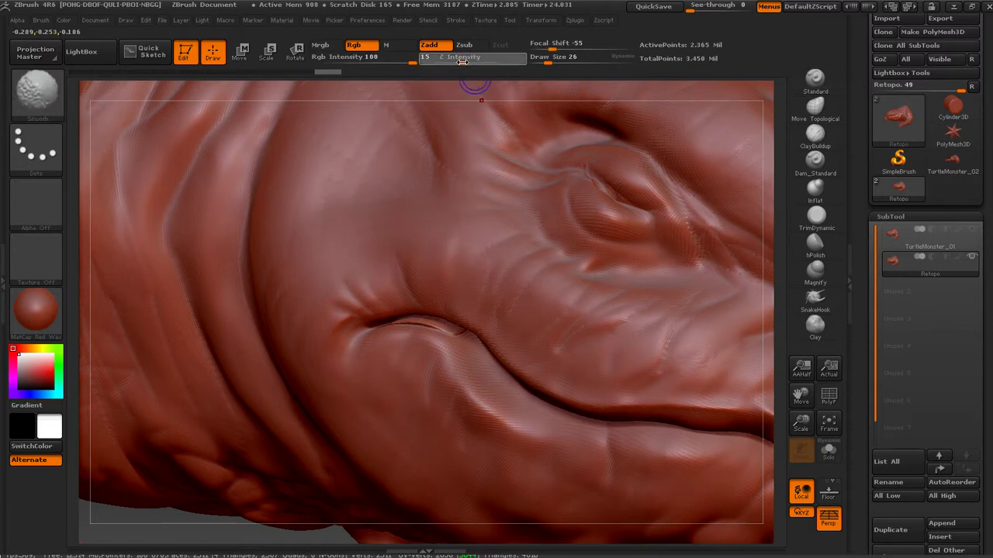
left_click_drag(466, 60, 470, 61)
left_click_drag(452, 331, 423, 326)
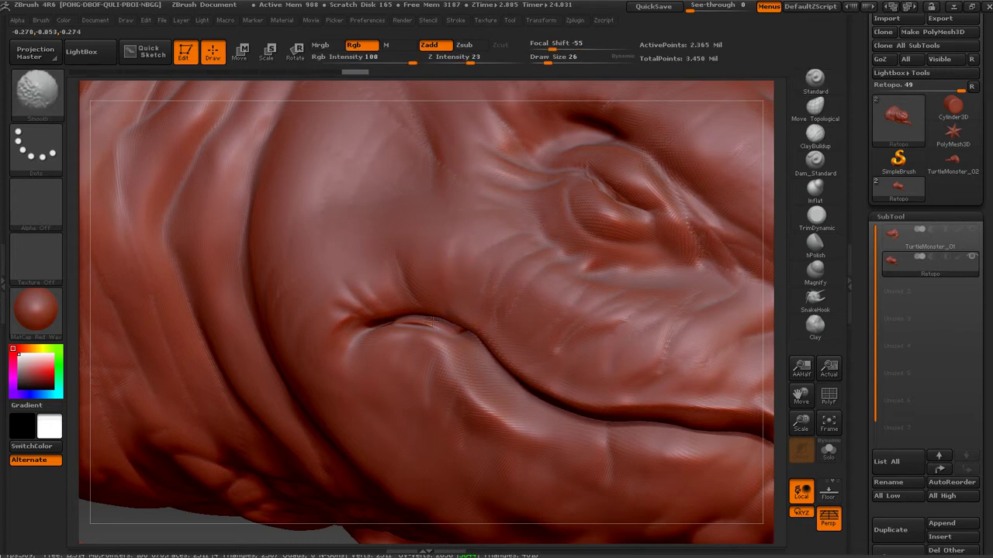
Raise the Standard brush's Z Intensity to 71 and rework and smooth the mouth corner crease
left_click_drag(469, 60, 474, 60)
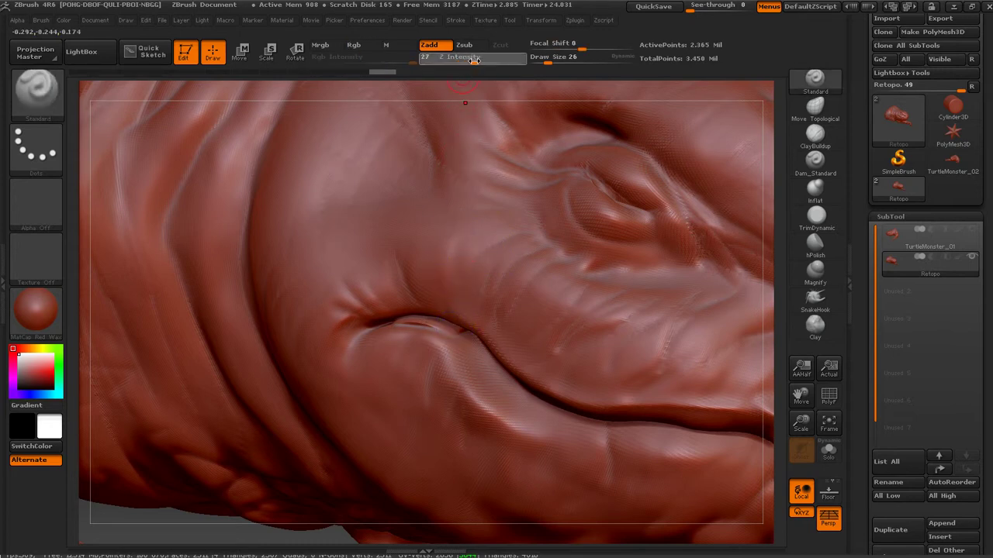
mouse_move(451, 332)
left_mouse_down("shift")
mouse_move(403, 319)
mouse_move(438, 326)
left_mouse_up("shift")
left_click(500, 61)
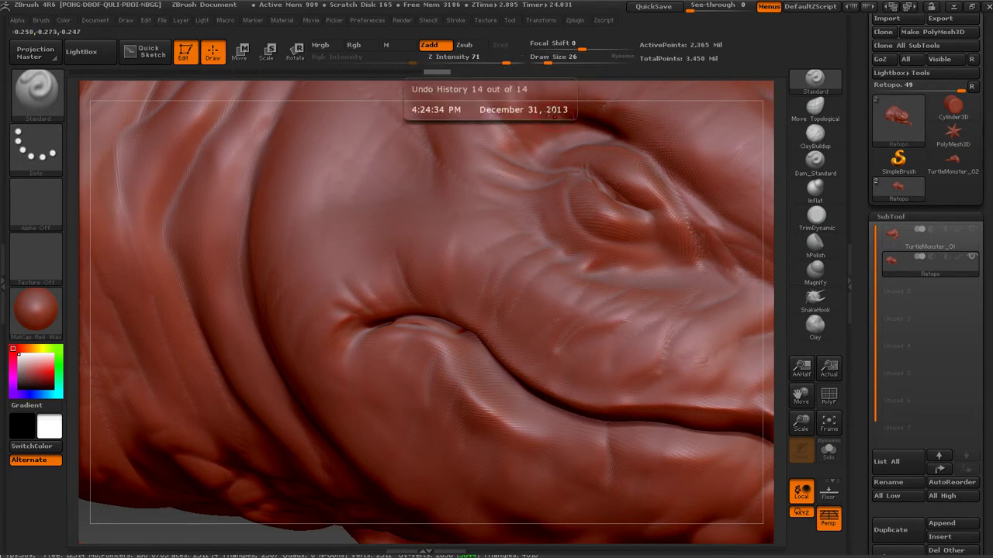
key("shift")
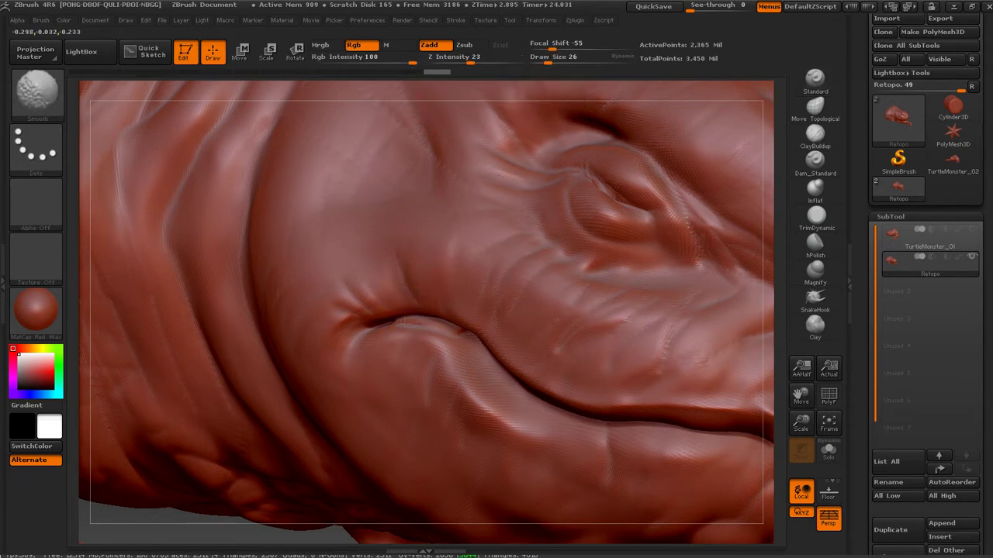
Lower the Retopo subtool to subdivision level 5 and then 4, smoothing the lip line near the mouth corner at each level
left_click_drag(985, 409, 920, 362)
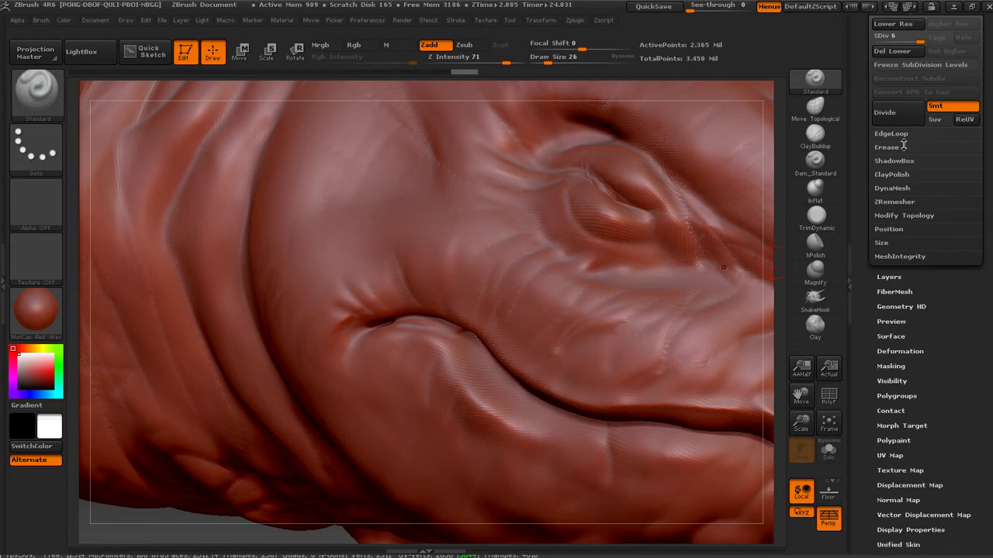
left_click_drag(905, 50, 901, 49)
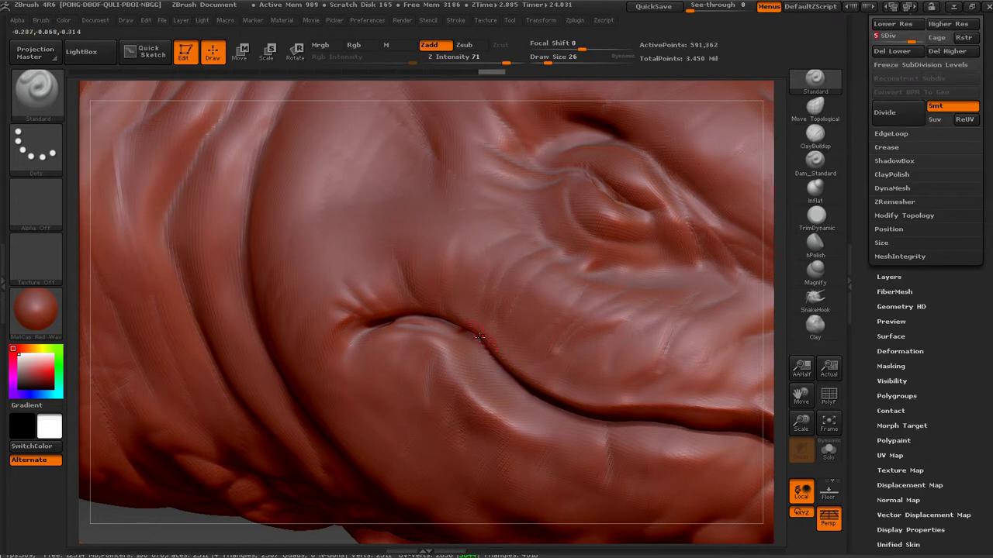
key("shift")
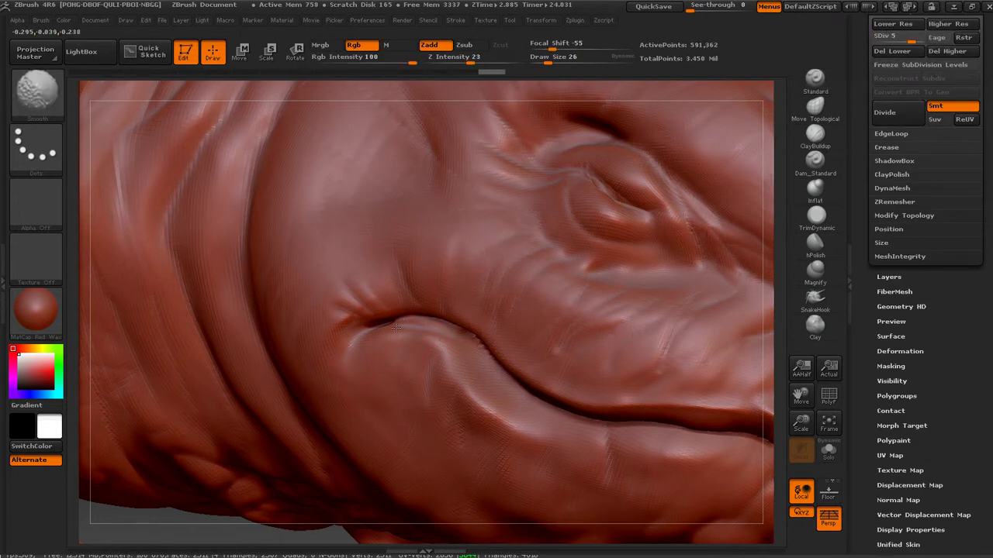
left_click_drag(913, 37, 879, 48)
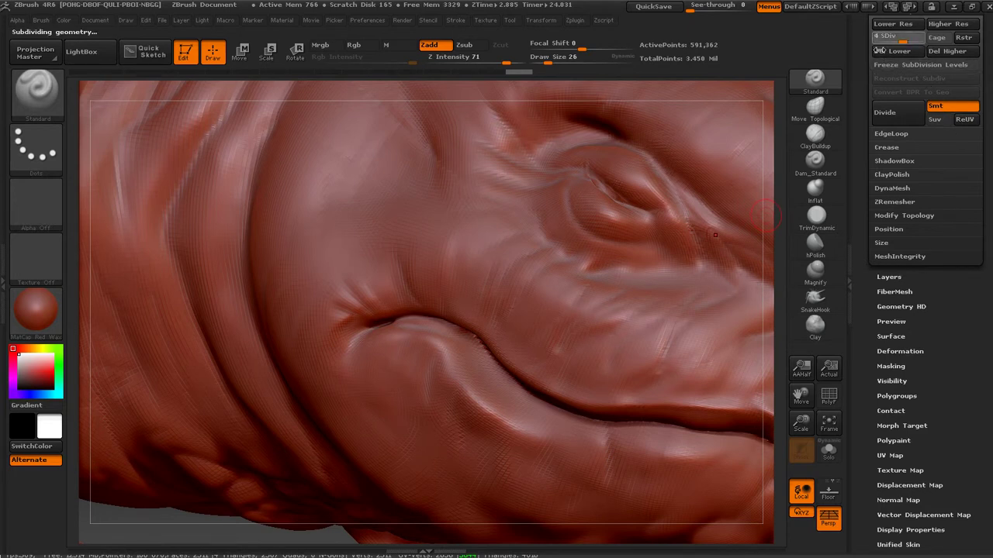
key("shift")
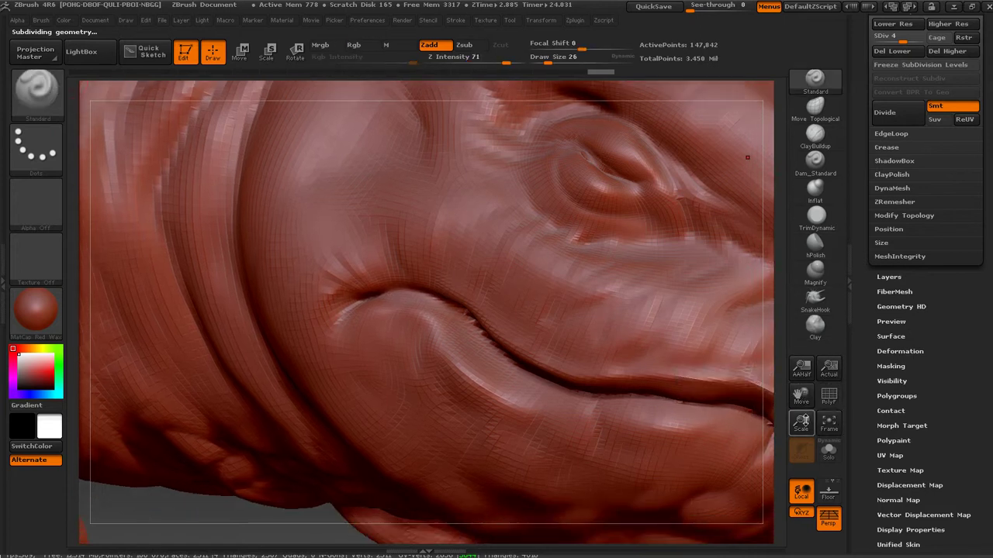
Smooth the mouth corner on the other side of the head at subdivision level 4
left_click_drag(801, 422, 535, 334)
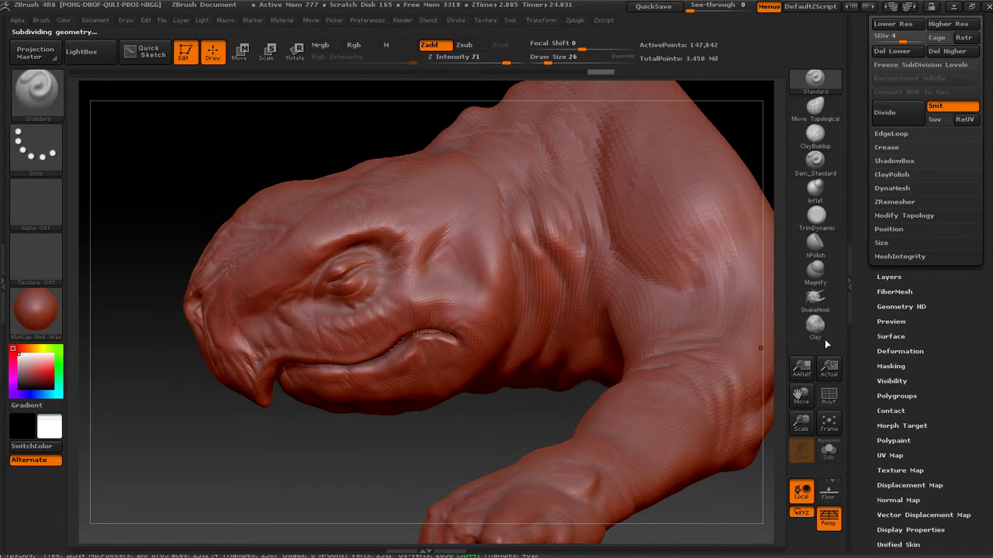
left_click_drag(804, 396, 800, 455)
left_click_drag(509, 406, 487, 394, "shift")
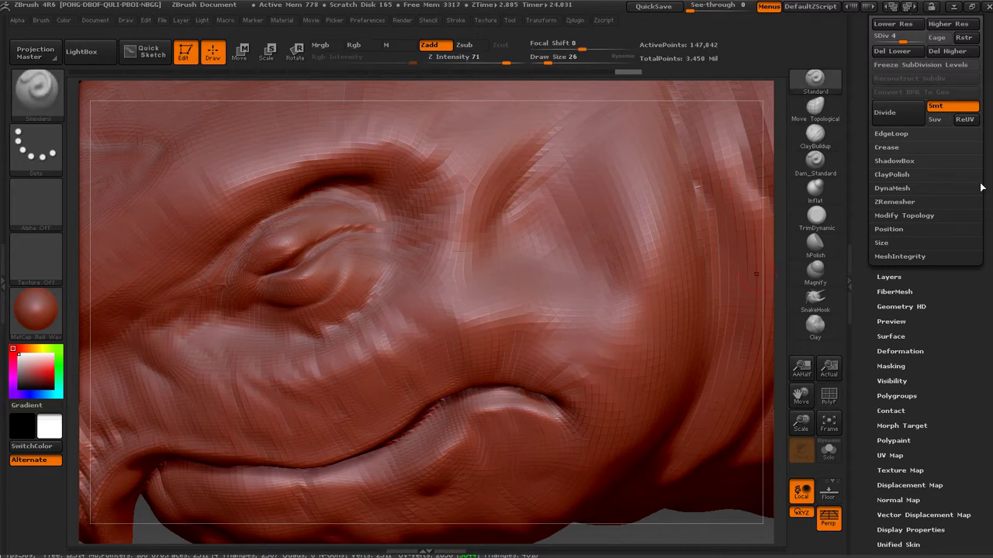
Raise the Retopo subtool back to subdivision level 6 and smooth the rough spots in this mouth corner
left_click(911, 41)
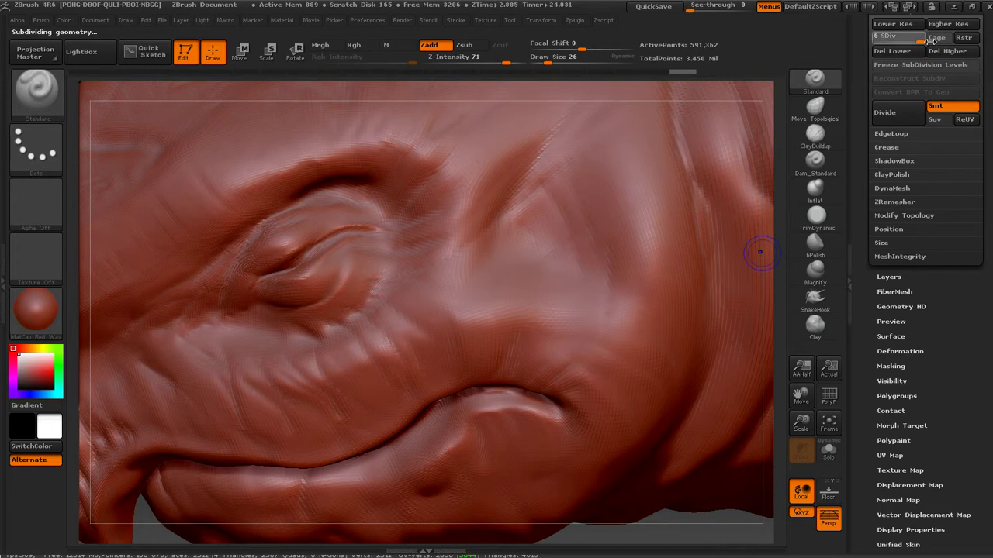
key("d")
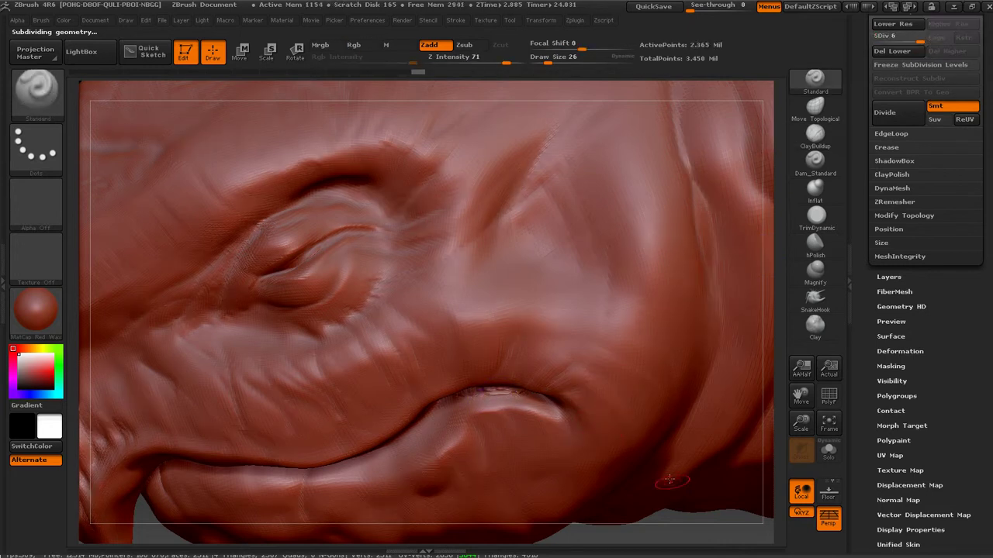
mouse_move(693, 525)
left_mouse_down()
mouse_move(683, 495)
mouse_move(702, 469)
left_mouse_up()
key("shift")
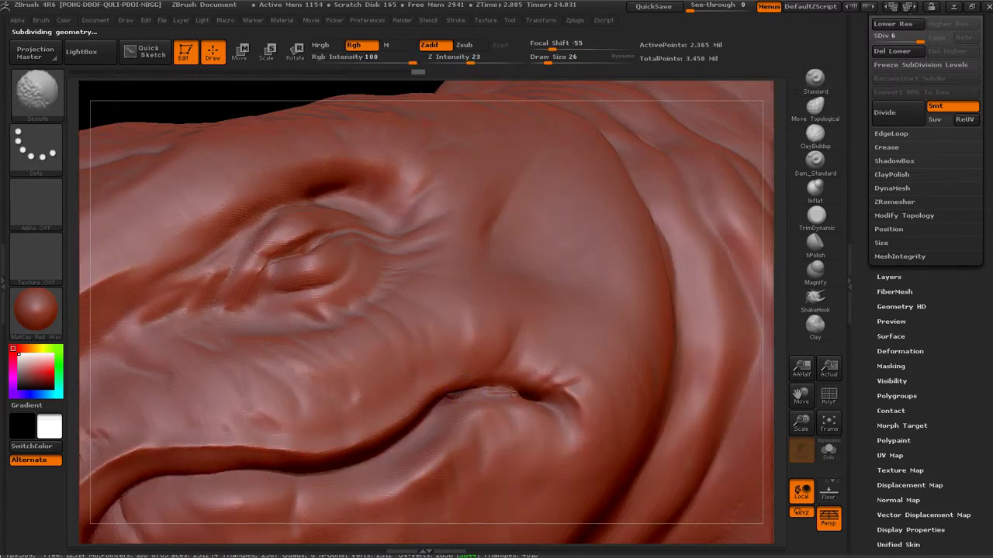
Smooth the same mouth corner at subdivision levels 3 and 4, and again after returning to level 6
key("shift+d")
key("shift+d")
key("shift+d")
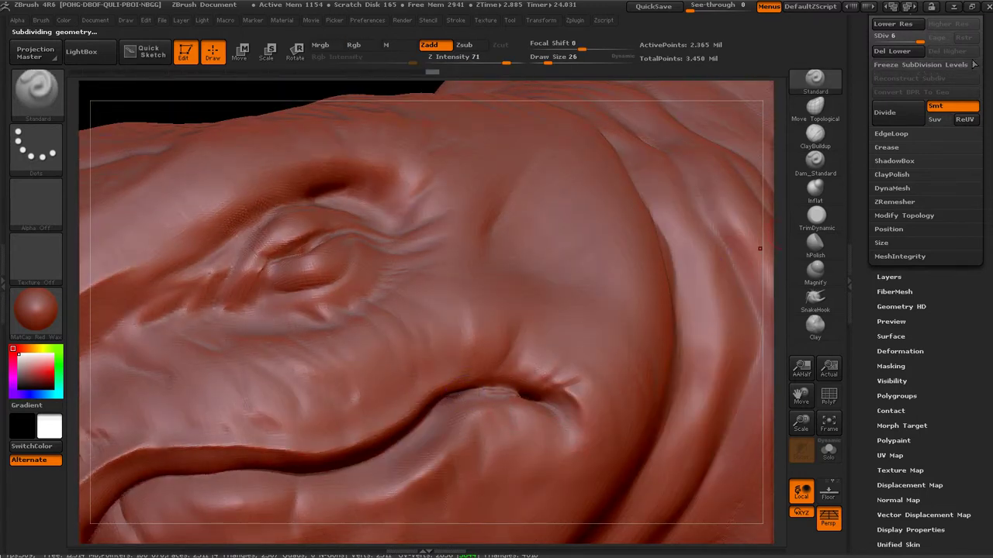
key("shift")
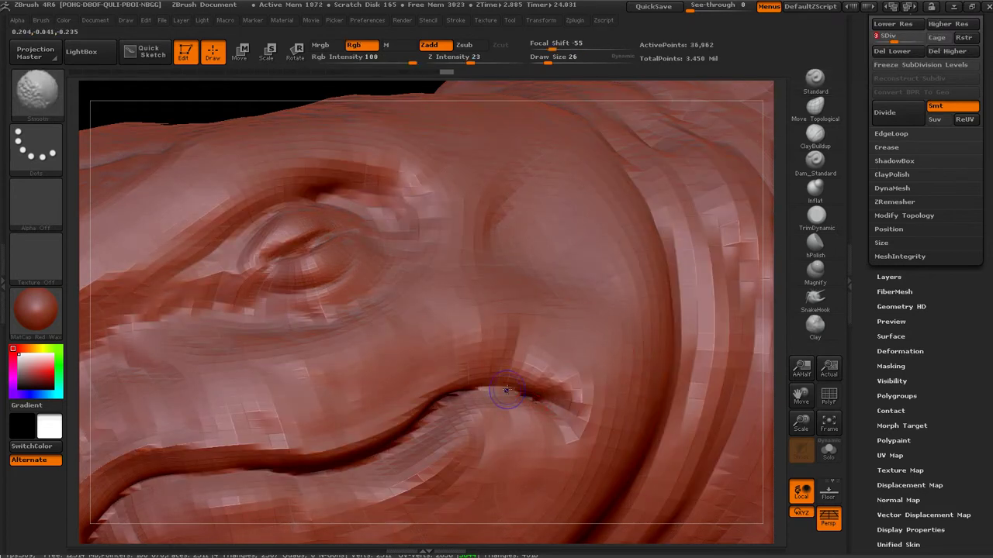
key("d")
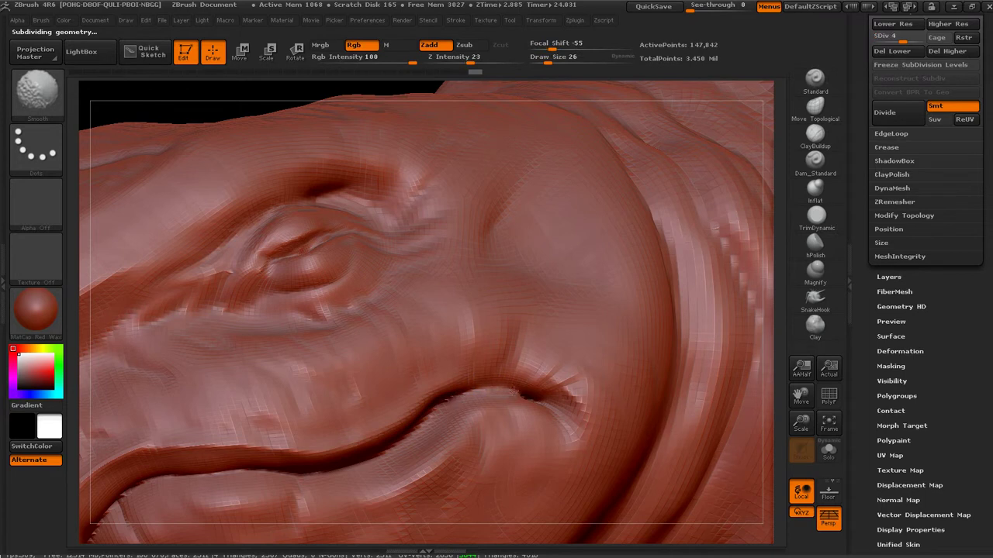
left_click_drag(902, 37, 913, 40)
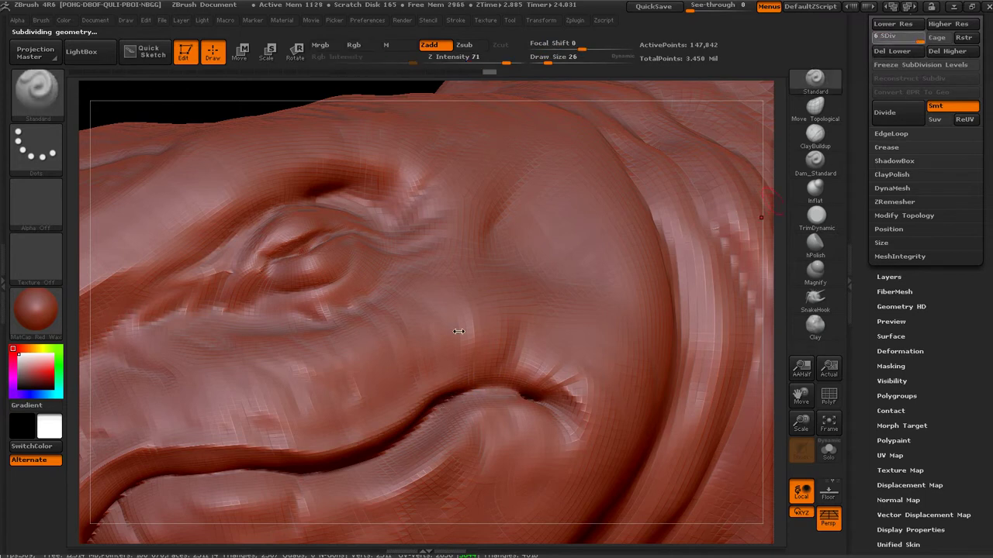
key("shift")
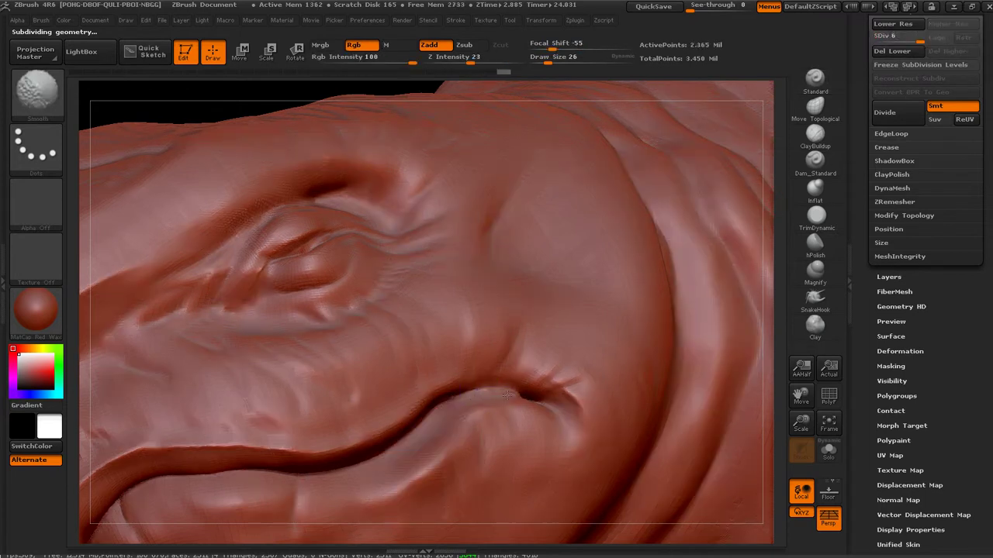
Choose the Dam_Standard brush for the mouth crease and set the Retopo subtool to subdivision level 4
left_click(816, 217)
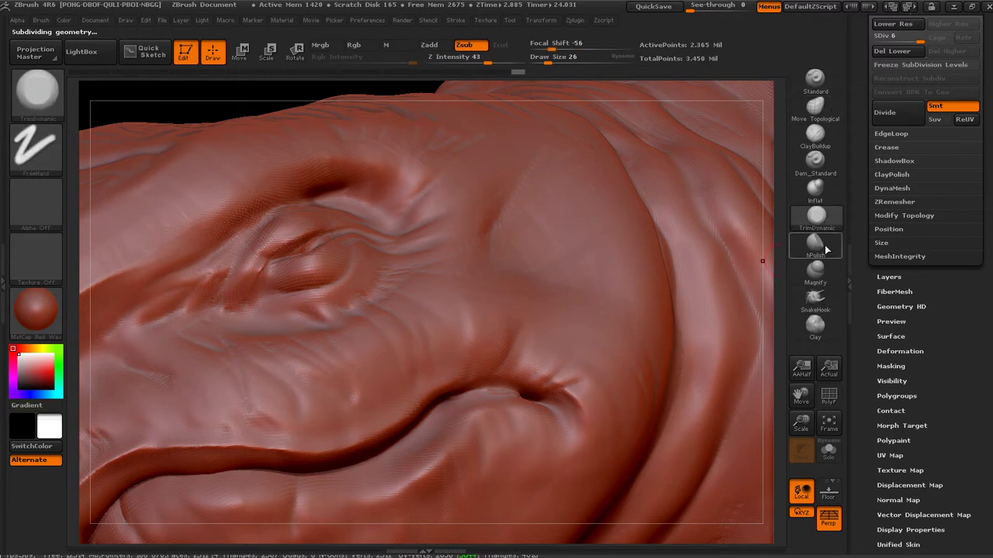
left_click(815, 160)
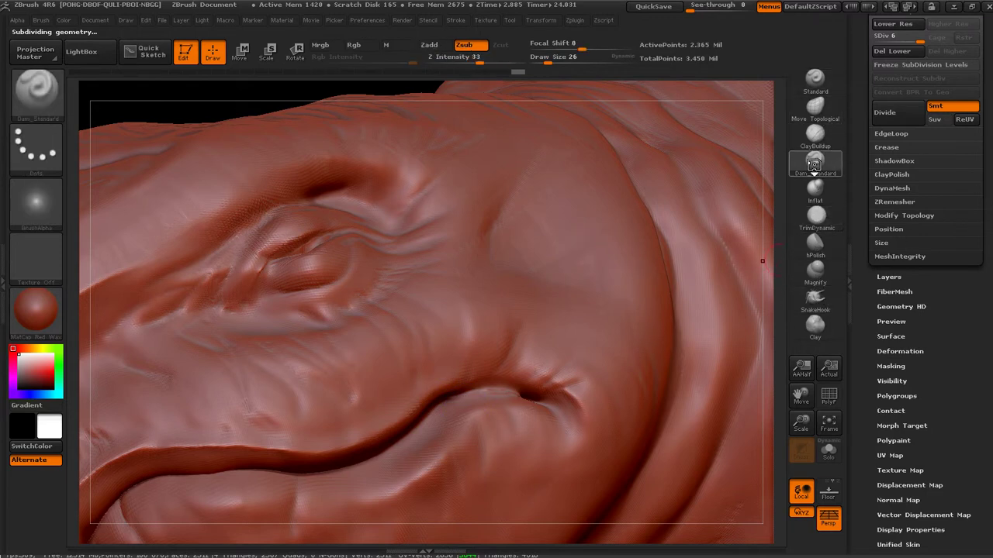
left_click(916, 39)
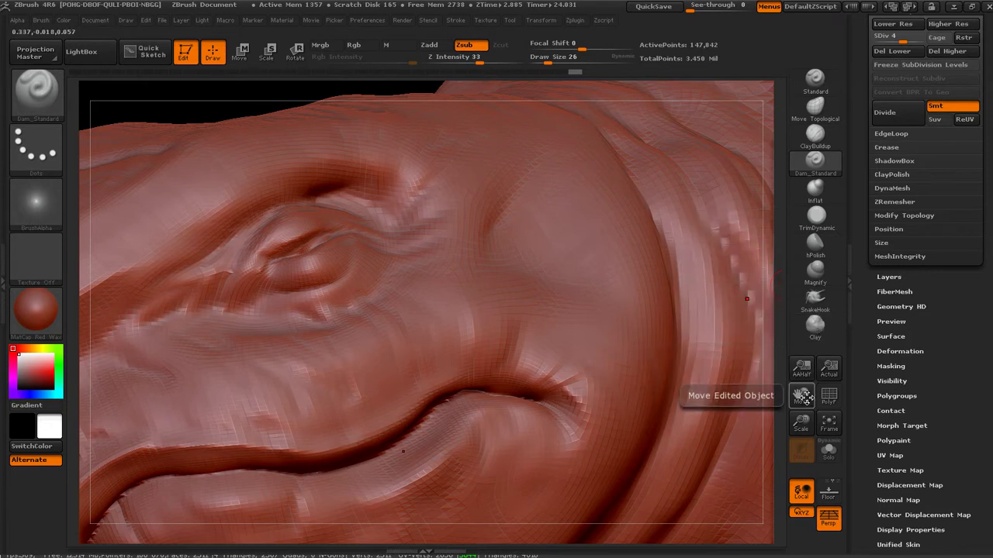
Inspect the Retopo mesh's head, arms and claws from several angles for remaining projection errors
left_click_drag(804, 422, 795, 481)
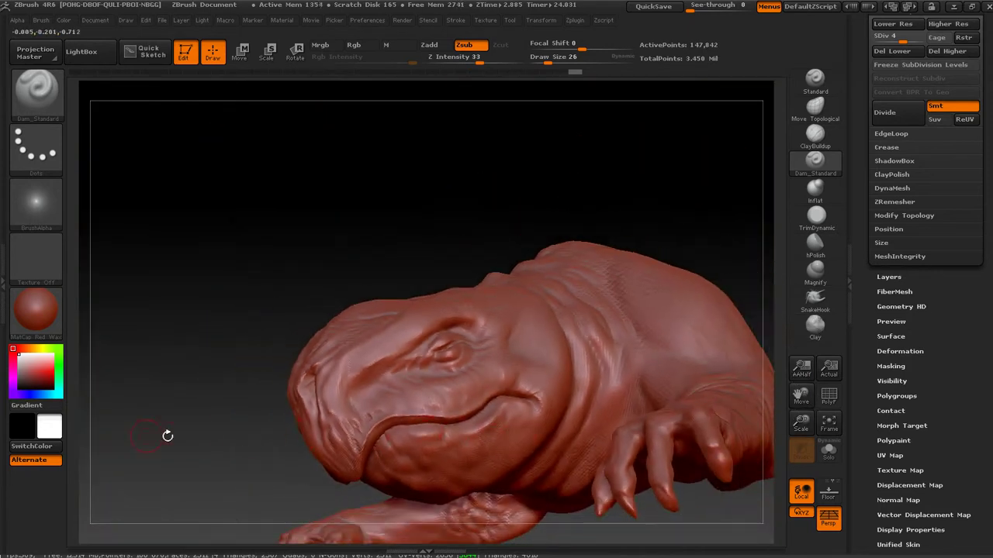
left_click_drag(169, 411, 584, 299)
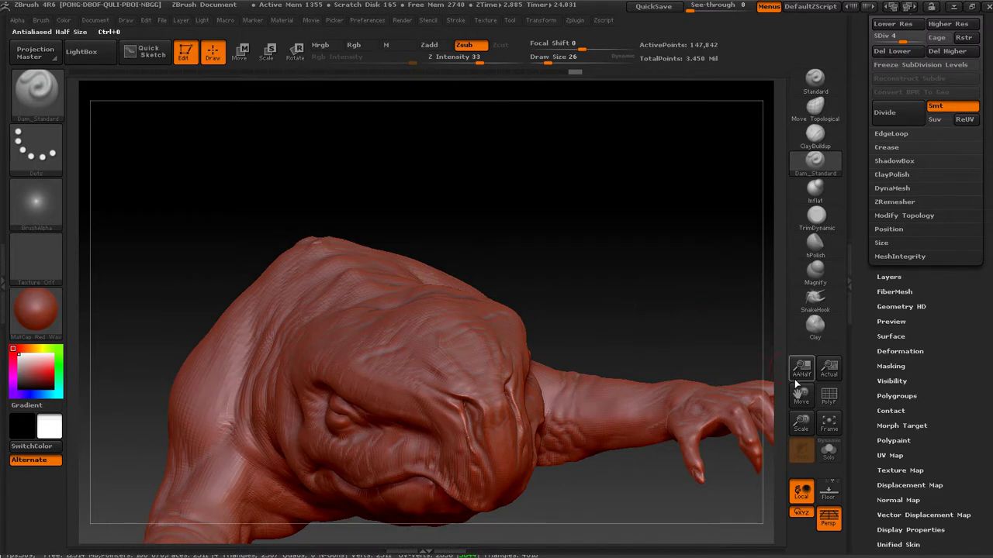
left_click_drag(775, 418, 776, 317)
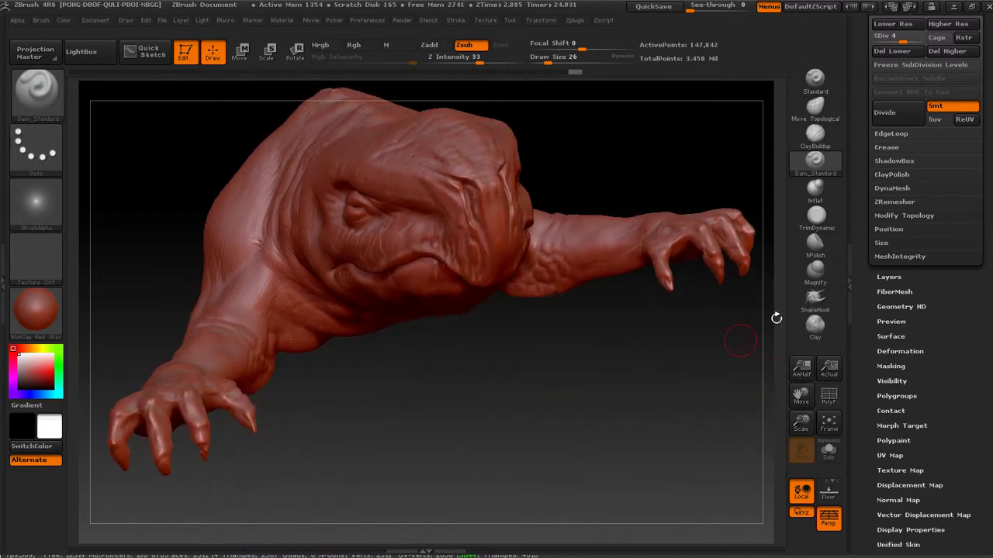
left_click_drag(542, 411, 613, 396)
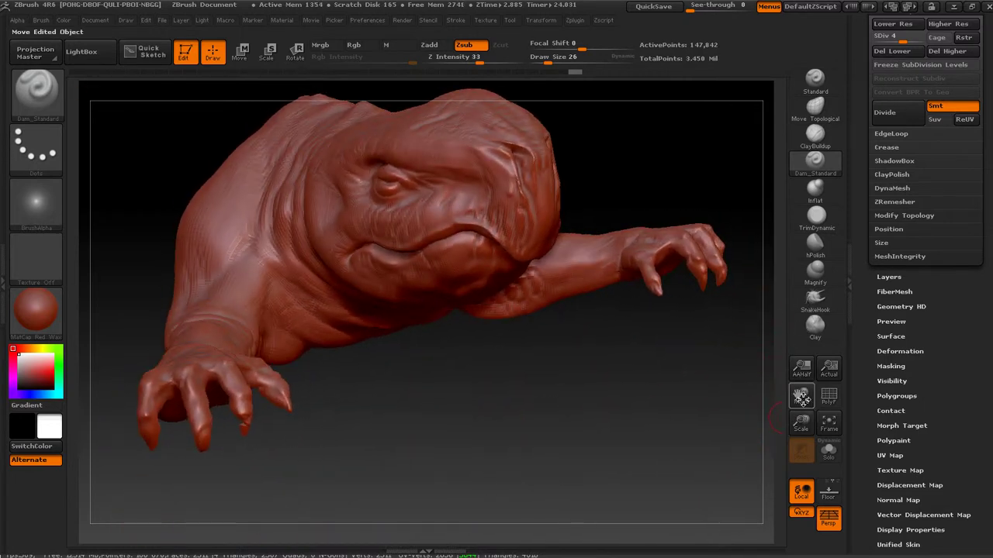
left_click_drag(802, 402, 845, 376)
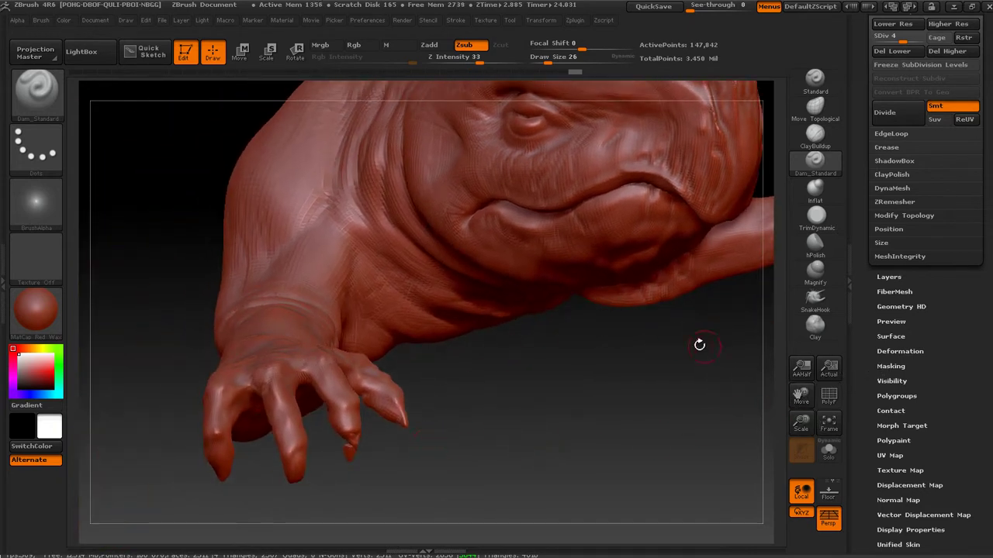